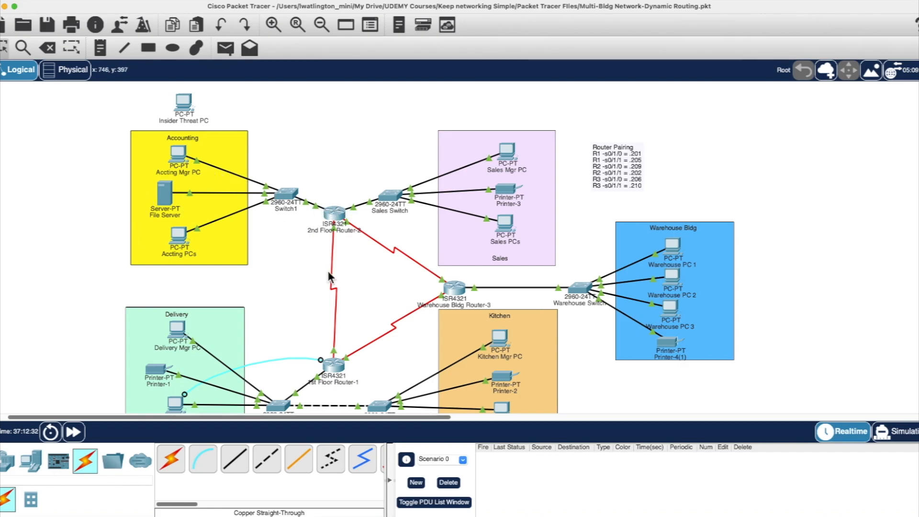
Open the command line of Switch1 in the Accounting network and enter global configuration mode with en and conf t
{"action": "mouse_move", "coordinate": [279, 207]}
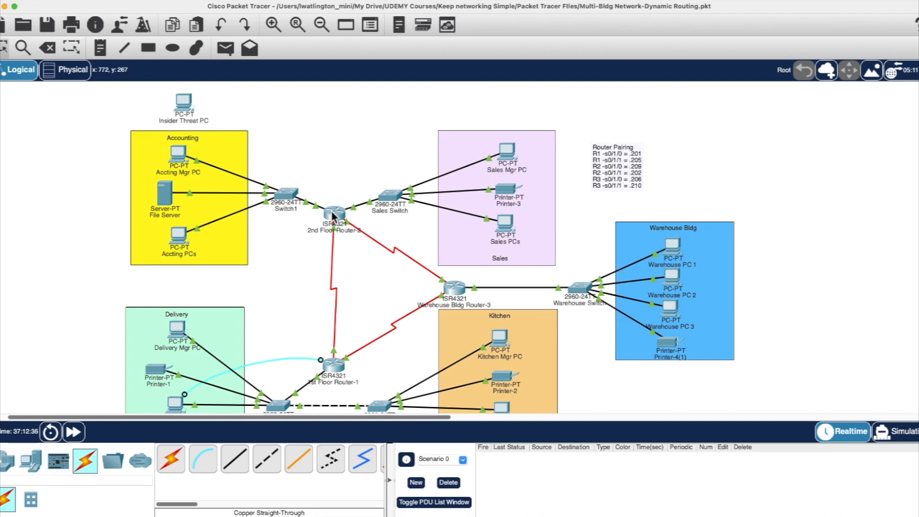
{"action": "mouse_move", "coordinate": [334, 217]}
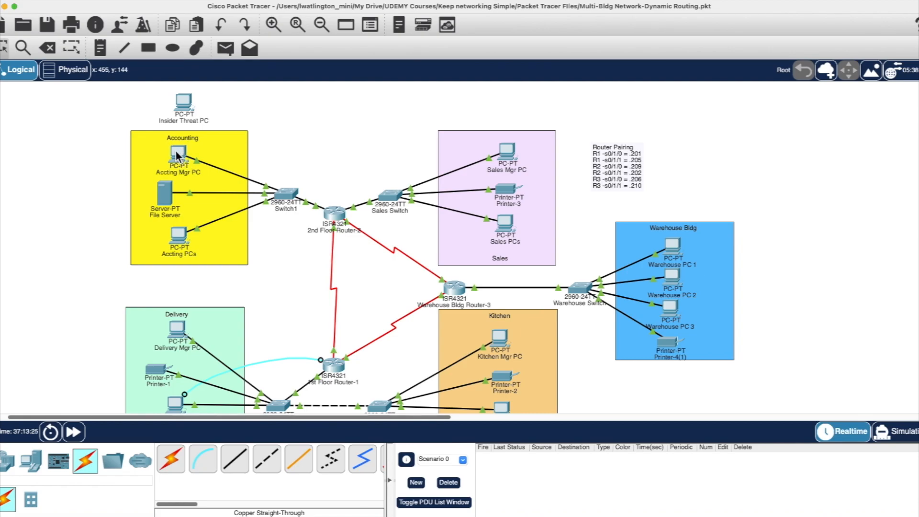
{"action": "mouse_move", "coordinate": [179, 154]}
{"action": "mouse_move", "coordinate": [335, 220]}
{"action": "left_click", "coordinate": [282, 196]}
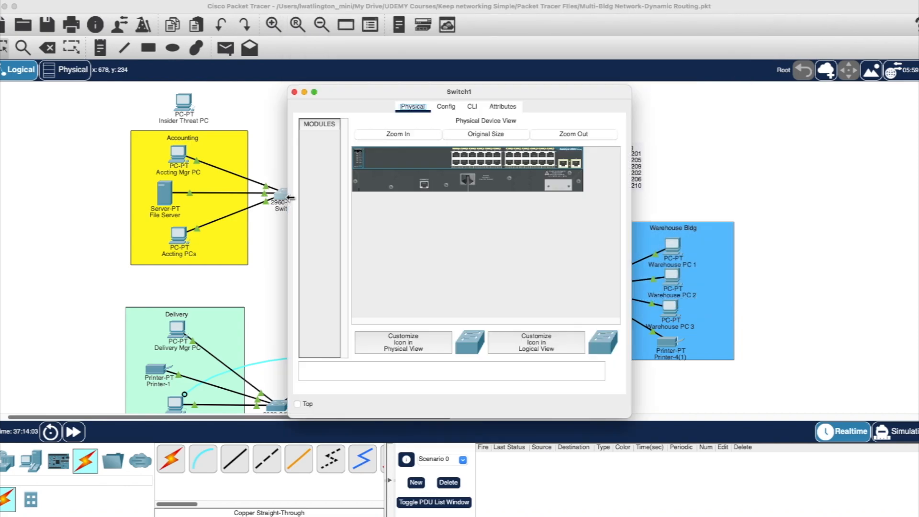
{"action": "left_click", "coordinate": [472, 107]}
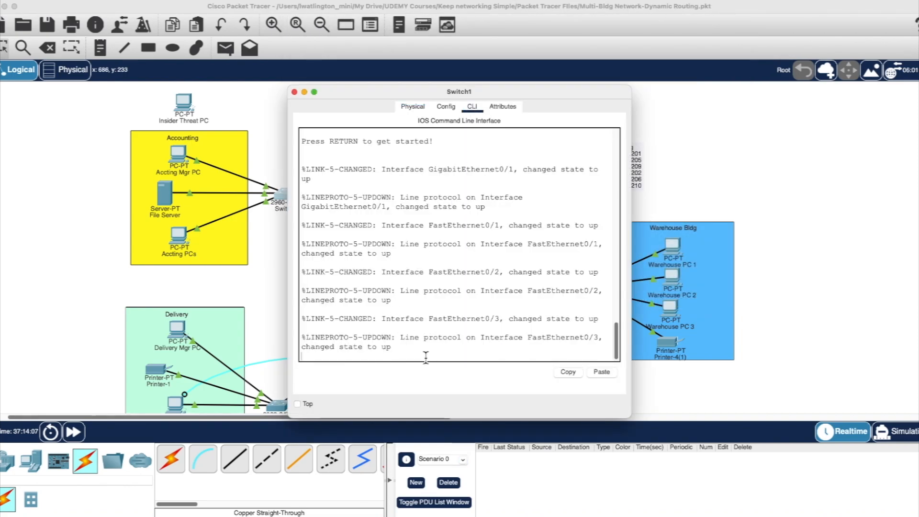
{"action": "key", "text": "Return"}
{"action": "type", "text": "en"}
{"action": "key", "text": "Return"}
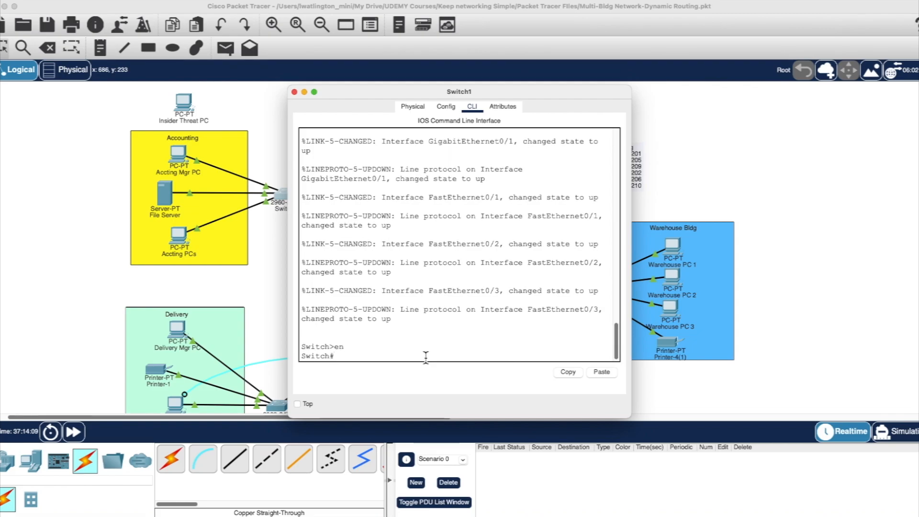
{"action": "type", "text": "conf t"}
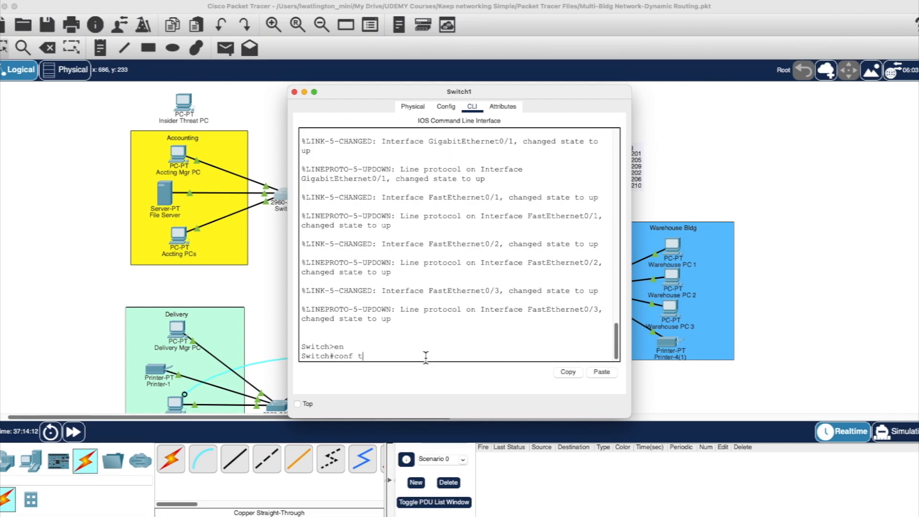
{"action": "key", "text": "Return"}
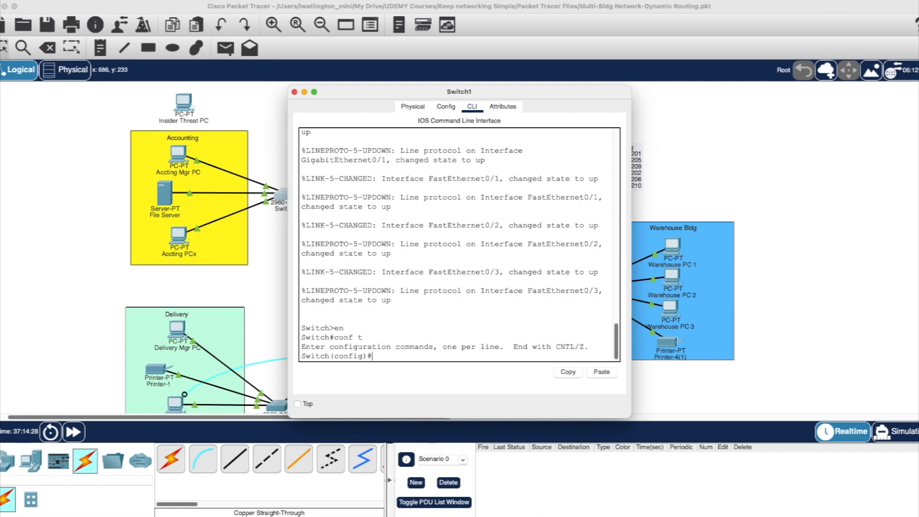
Enter configuration of interface f0/1 and try to enable port security on it
{"action": "type", "text": "int f0/1"}
{"action": "key", "text": "Return"}
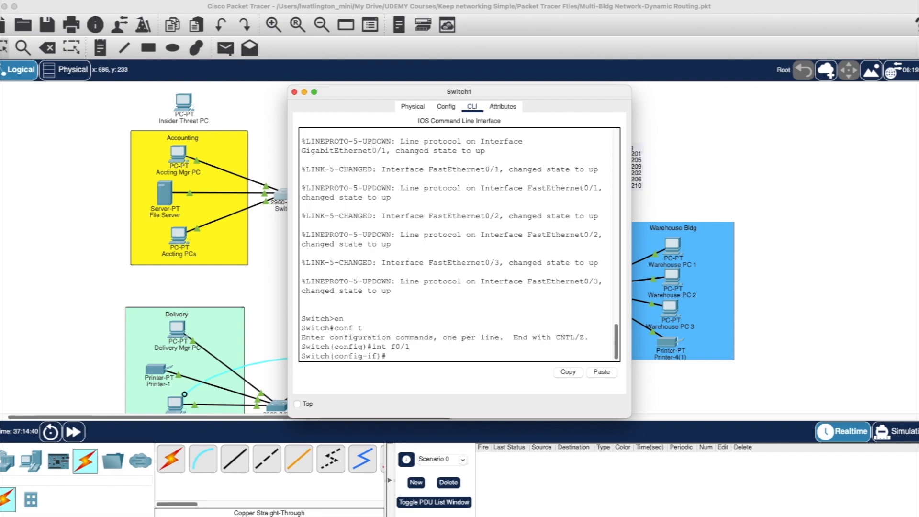
{"action": "type", "text": "switchport port-security"}
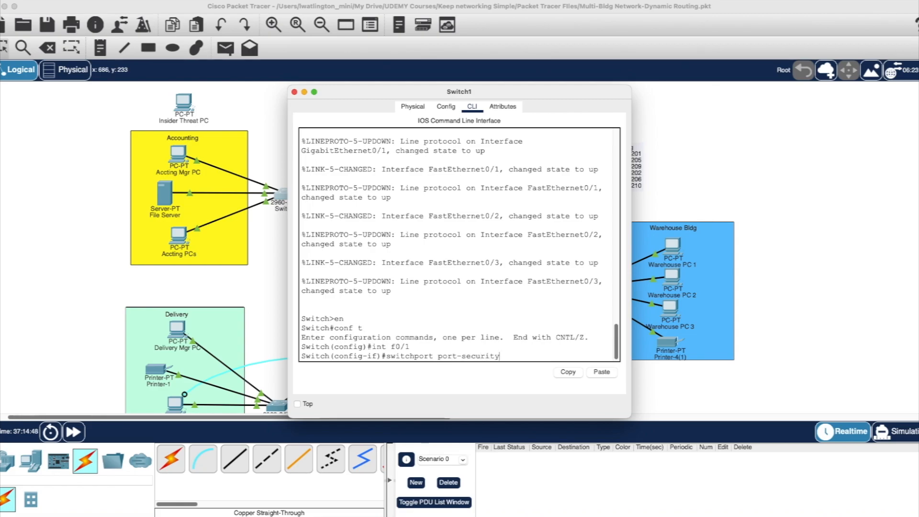
{"action": "key", "text": "Return"}
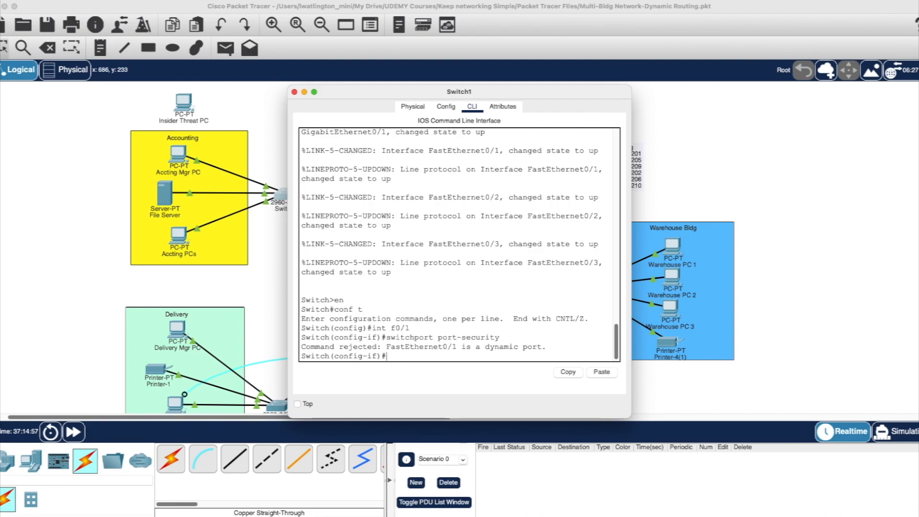
Set interface f0/1 to switchport mode access and enable port security on it
{"action": "type", "text": "switchport mode acce"}
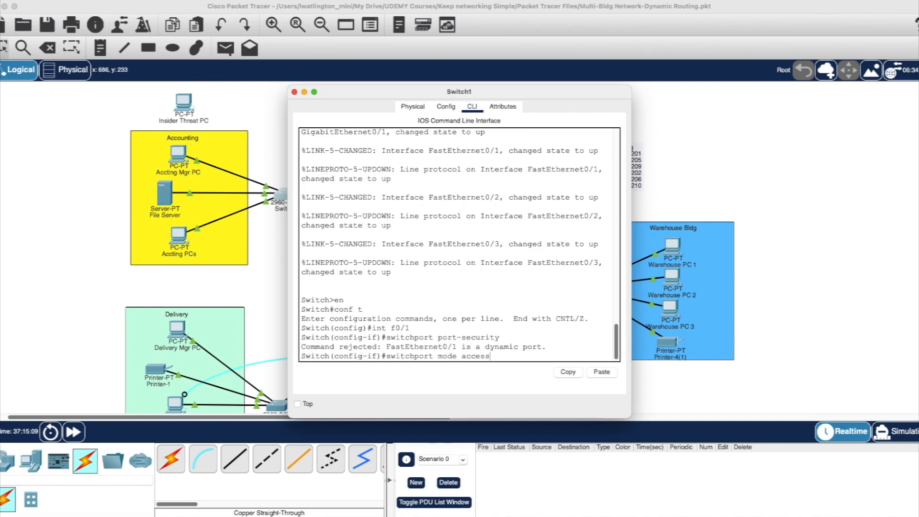
{"action": "type", "text": "ss"}
{"action": "key", "text": "Return"}
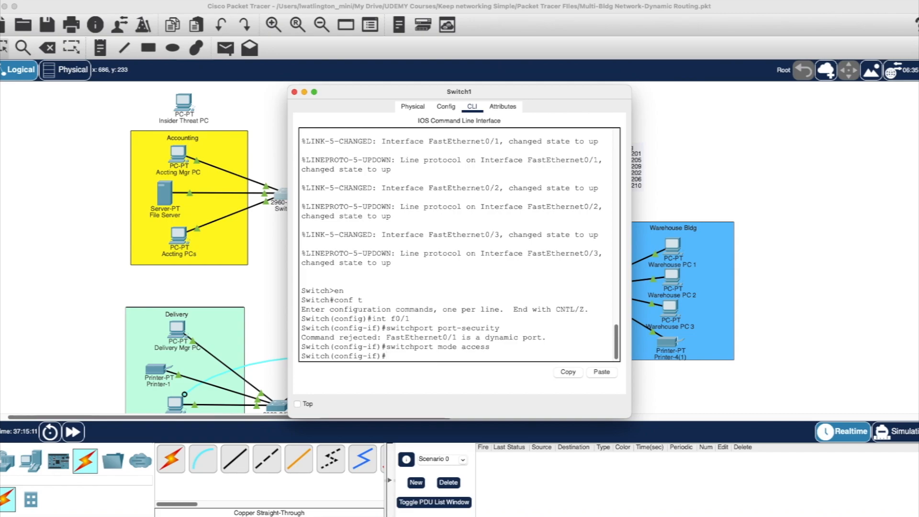
{"action": "key", "text": "Up"}
{"action": "key", "text": "Up"}
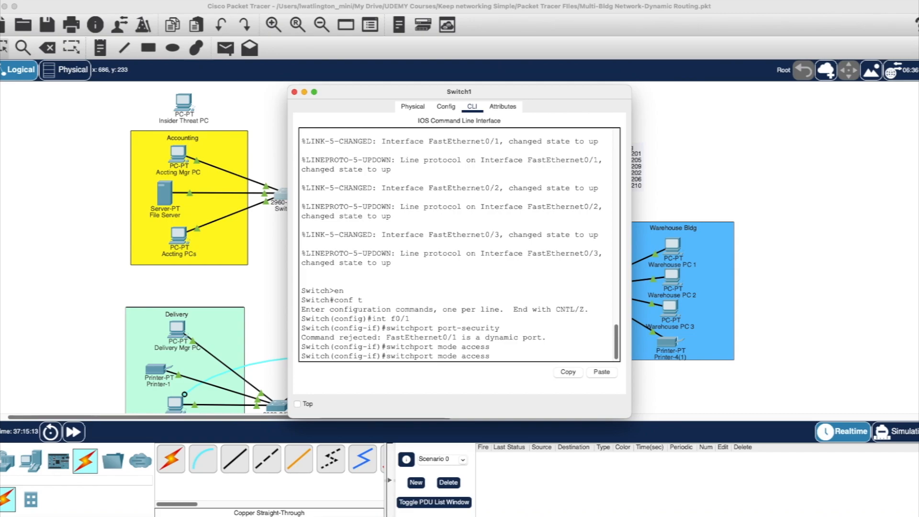
{"action": "key", "text": "Return"}
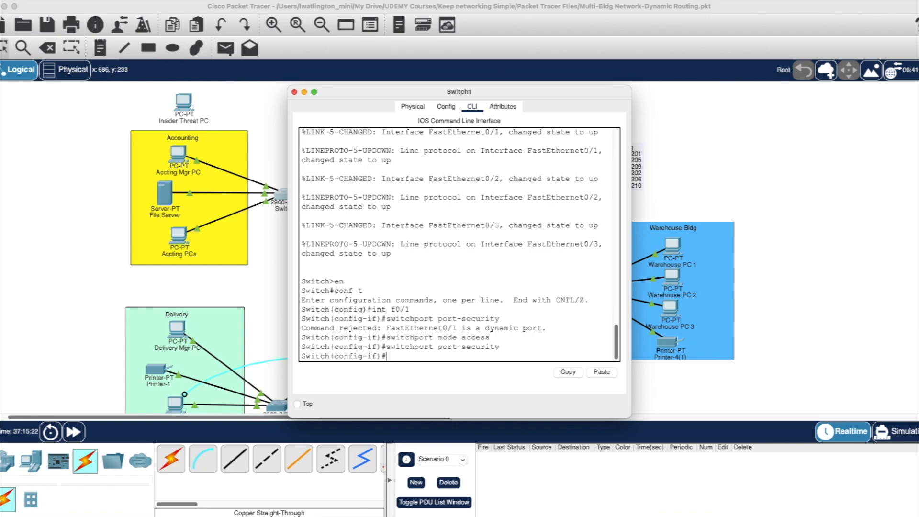
Set the port-security MAC address on f0/1 to 0060.5CC9.4195 and exit configuration mode to the privileged prompt
{"action": "type", "text": "switchport port-secir"}
{"action": "key", "text": "BackSpace"}
{"action": "type", "text": "urity m"}
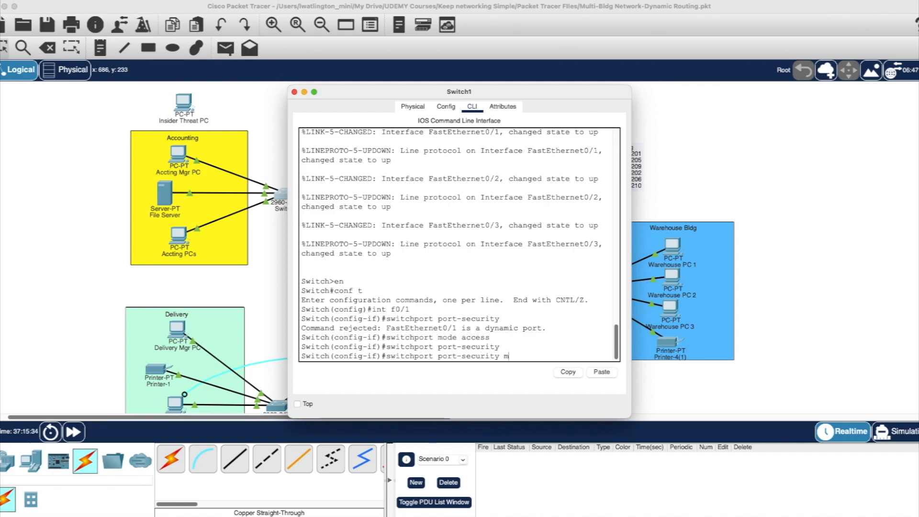
{"action": "type", "text": "ac-address 0060.5CC9."}
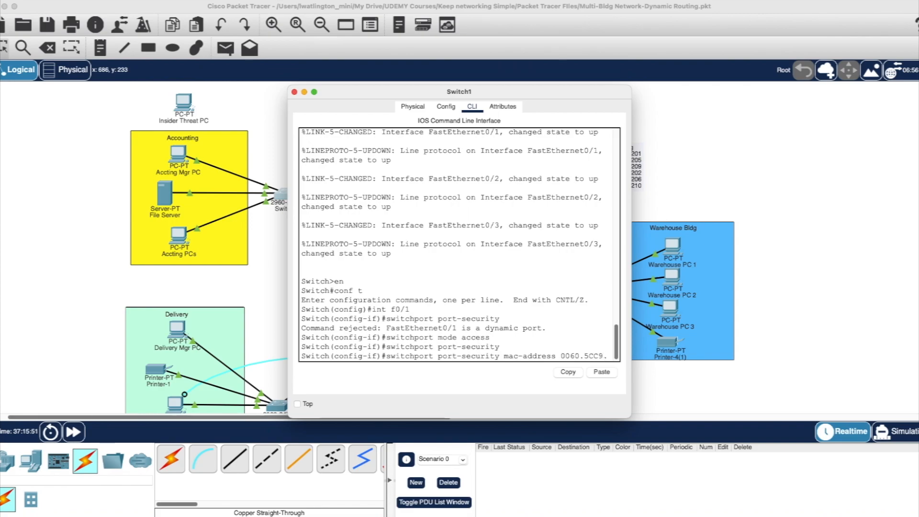
{"action": "type", "text": "4195"}
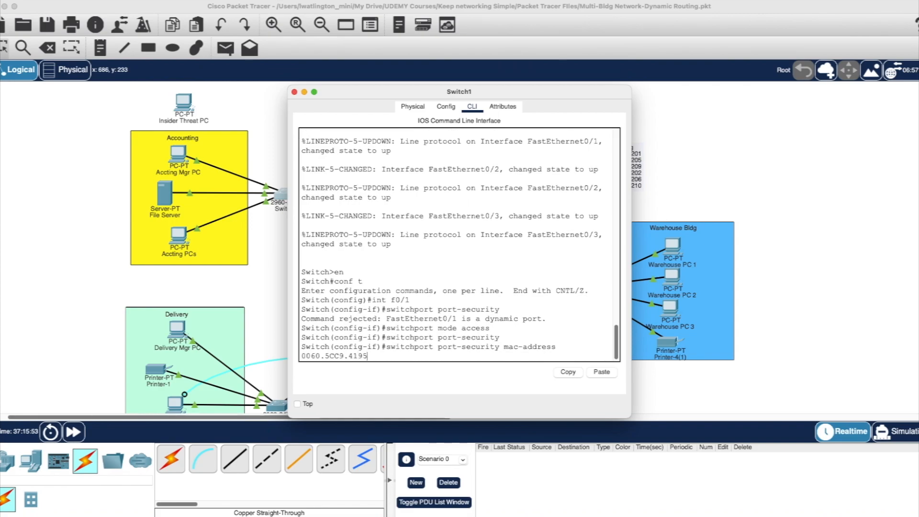
{"action": "key", "text": "Return"}
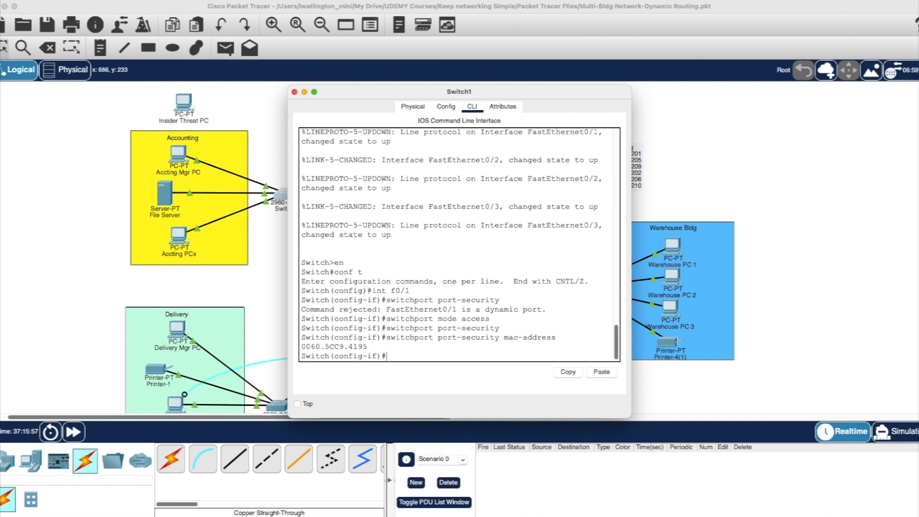
{"action": "type", "text": "exit"}
{"action": "key", "text": "Return"}
{"action": "type", "text": "exit"}
{"action": "key", "text": "Return"}
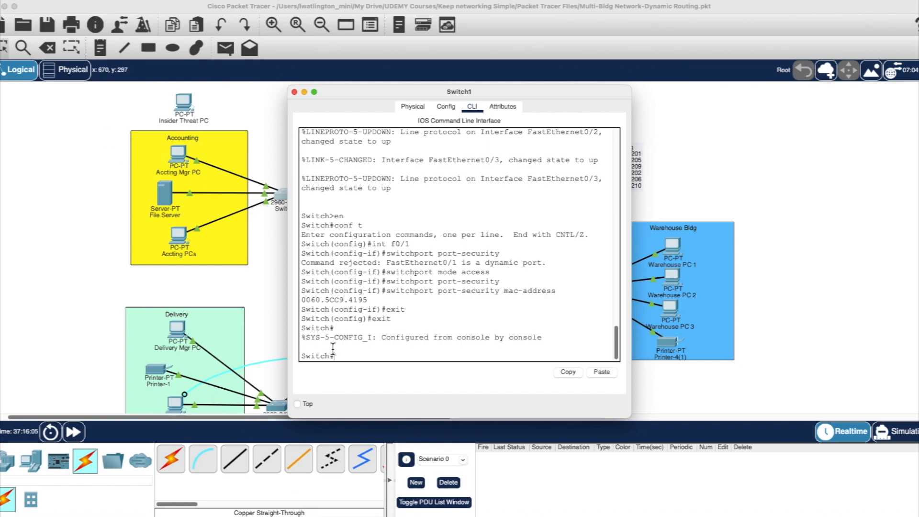
Show Switch1's running configuration and page through the FastEthernet interface entries to check the port-security settings
{"action": "type", "text": "show run"}
{"action": "key", "text": "Return"}
{"action": "key", "text": "Return"}
{"action": "key", "text": "Return"}
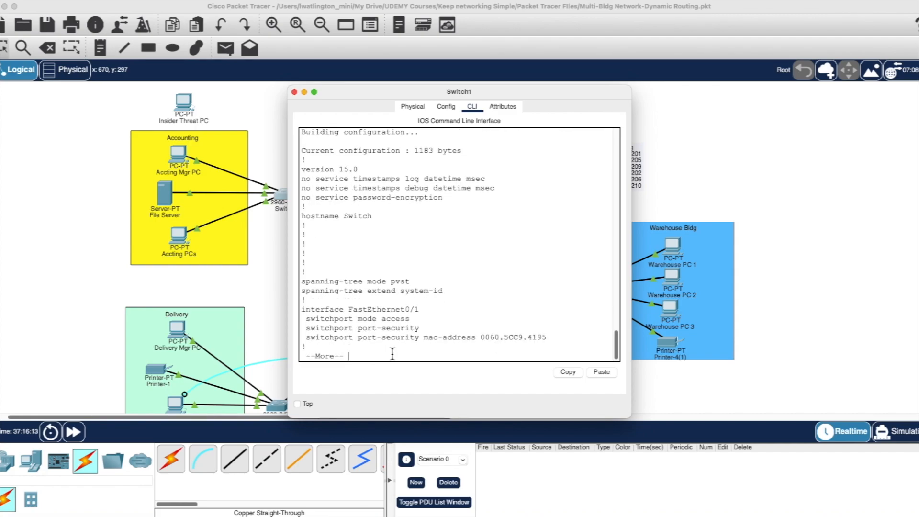
{"action": "key", "text": "Return"}
{"action": "key", "text": "Return"}
{"action": "key", "text": "Return"}
{"action": "key", "text": "Return"}
{"action": "key", "text": "Return"}
{"action": "key", "text": "Return"}
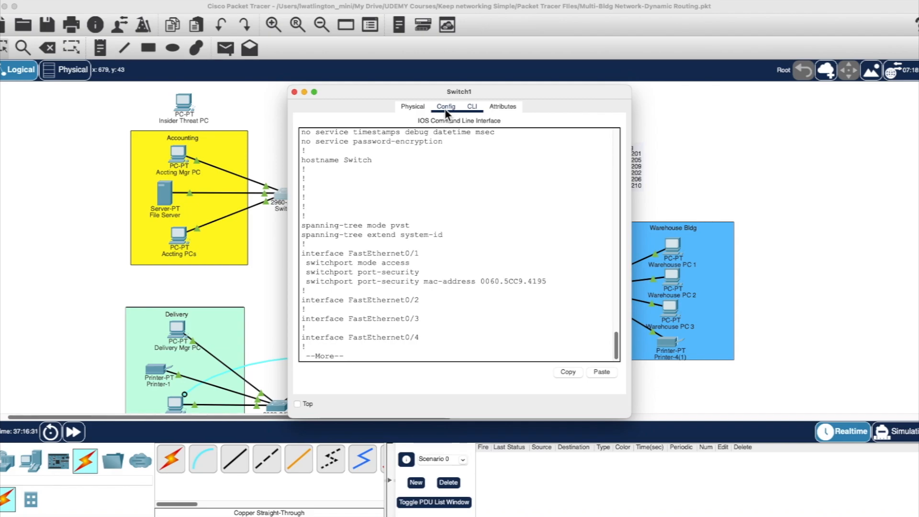
Show the Accting Mgr PC's desktop applications and move its window clear of the Accounting and switch area before closing it
{"action": "left_click", "coordinate": [181, 157]}
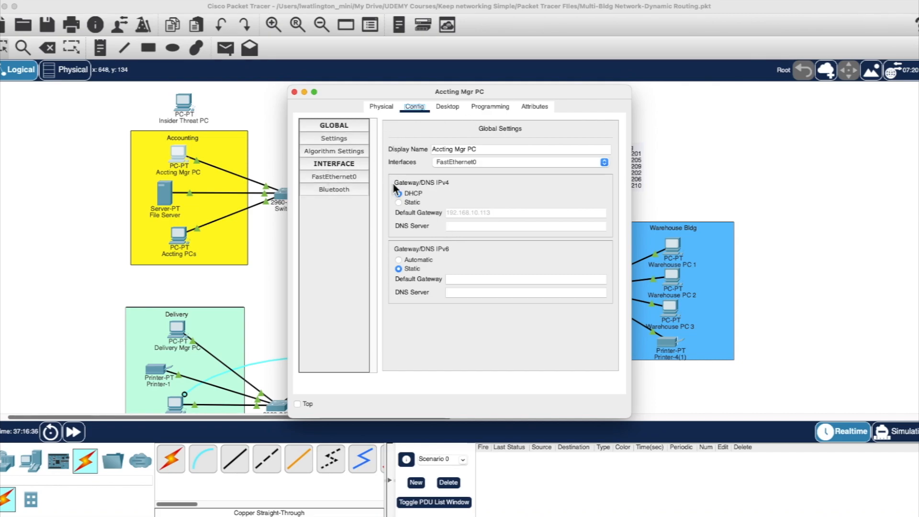
{"action": "left_click", "coordinate": [448, 106]}
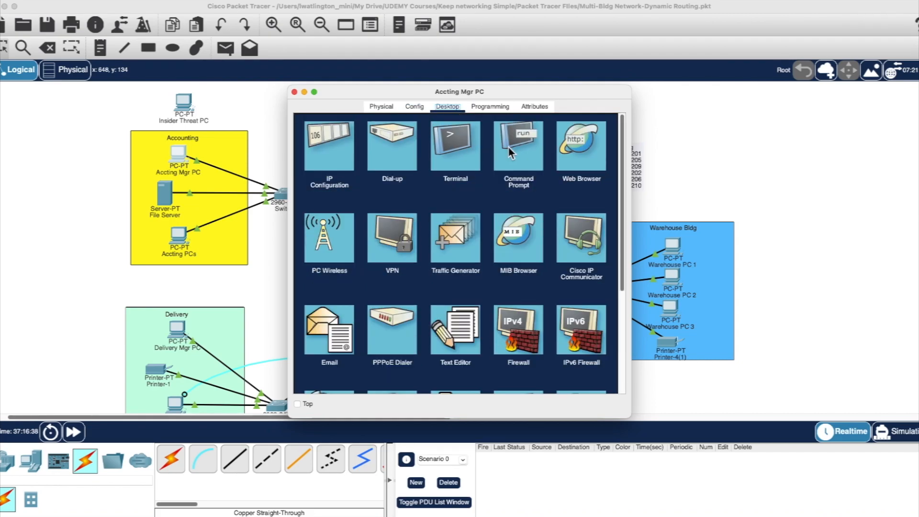
{"action": "left_click_drag", "start_coordinate": [467, 95], "coordinate": [741, 130]}
{"action": "left_click", "coordinate": [403, 110]}
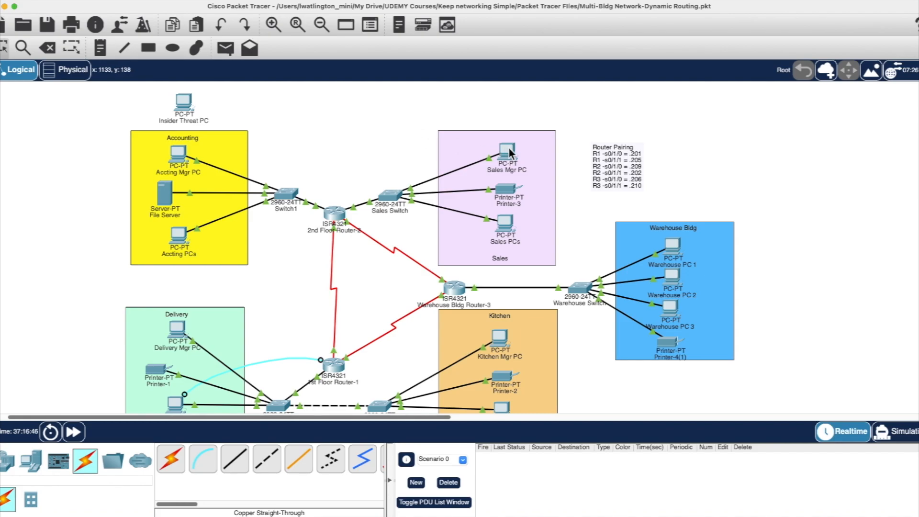
{"action": "mouse_move", "coordinate": [510, 153]}
Test connectivity from the Accting Mgr PC by pinging 192.168.10.98 in its command prompt, and close the PC window
{"action": "left_click", "coordinate": [184, 158]}
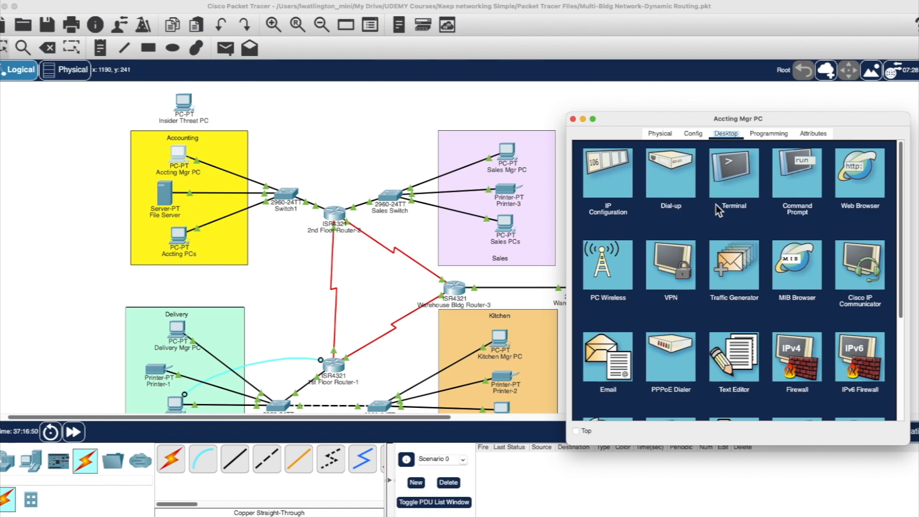
{"action": "left_click", "coordinate": [618, 175]}
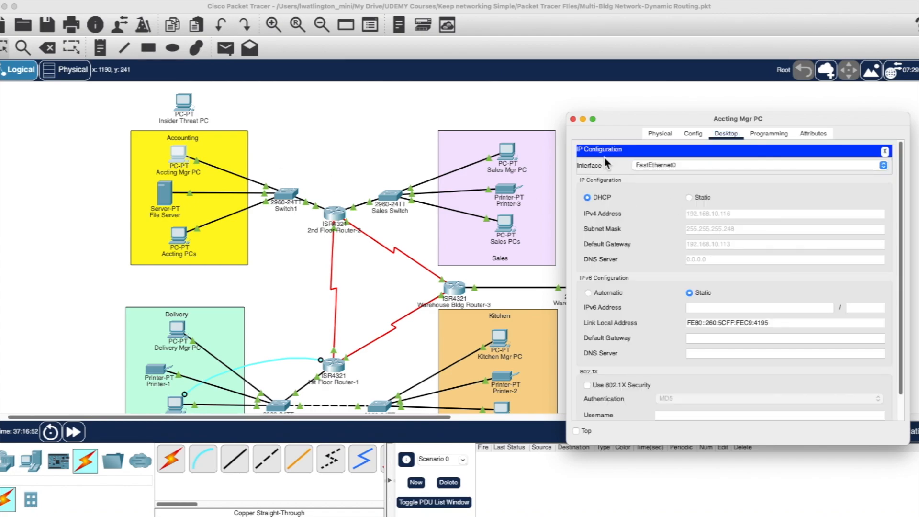
{"action": "left_click", "coordinate": [885, 152]}
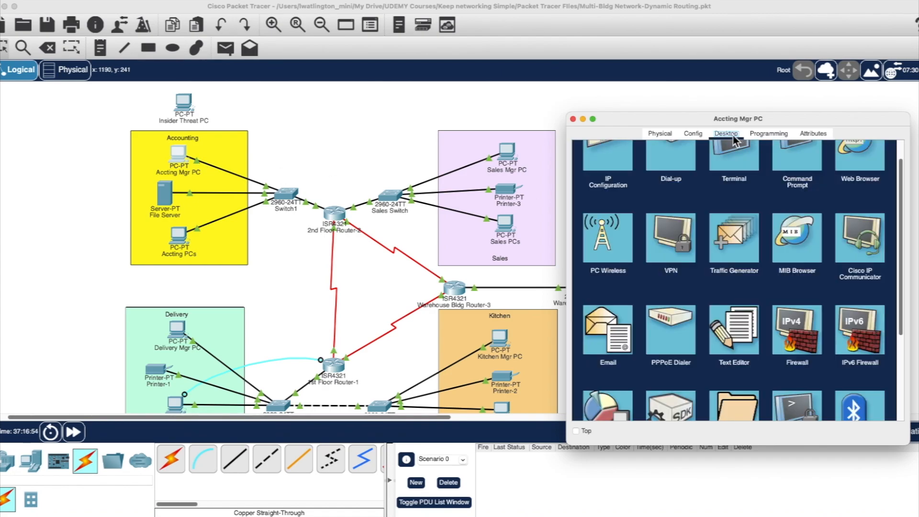
{"action": "scroll", "coordinate": [765, 170], "scroll_direction": "up", "scroll_amount": 2}
{"action": "left_click", "coordinate": [786, 173]}
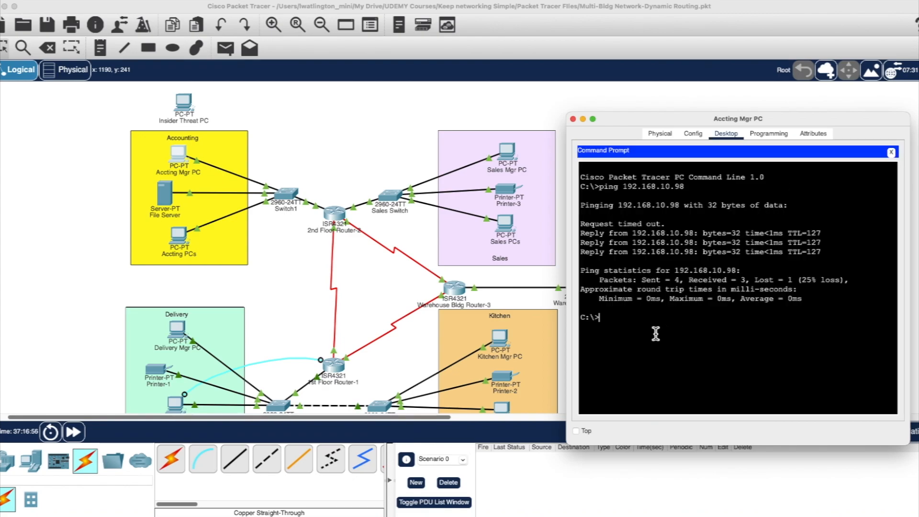
{"action": "type", "text": "ping 192.168.10.98"}
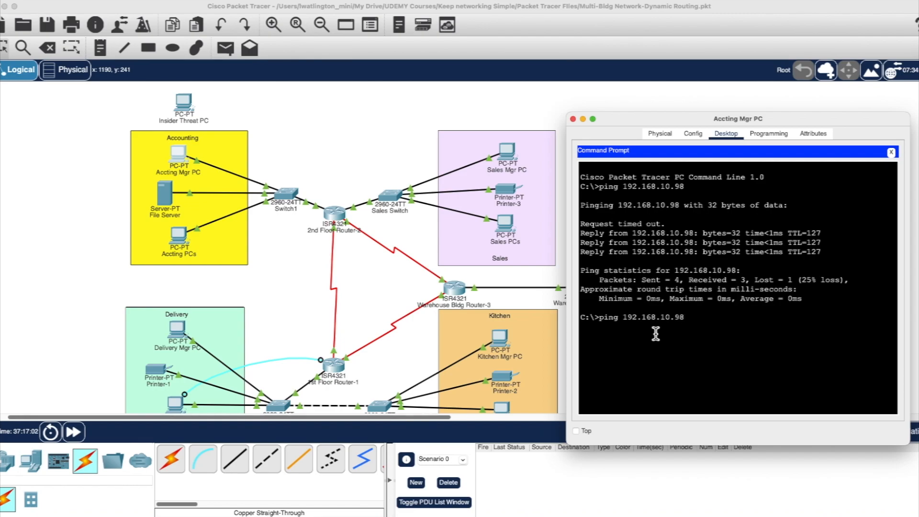
{"action": "key", "text": "Return"}
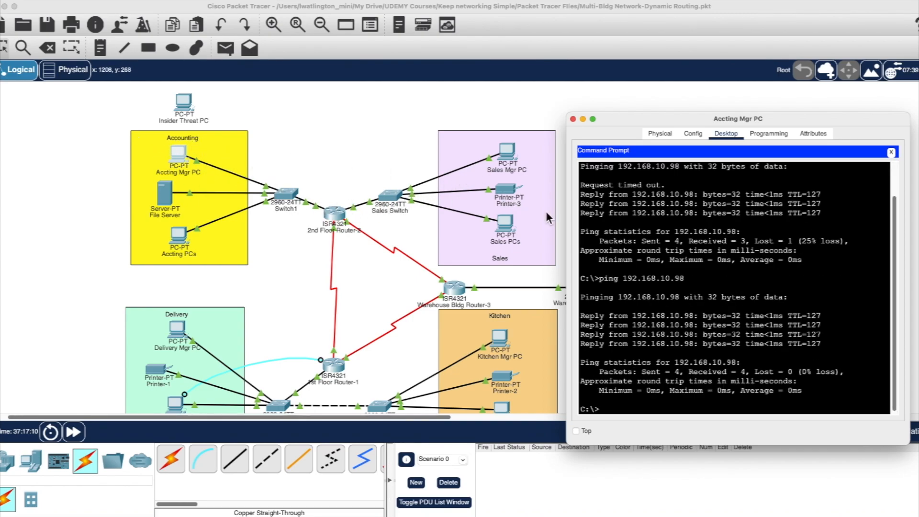
{"action": "left_click", "coordinate": [574, 119]}
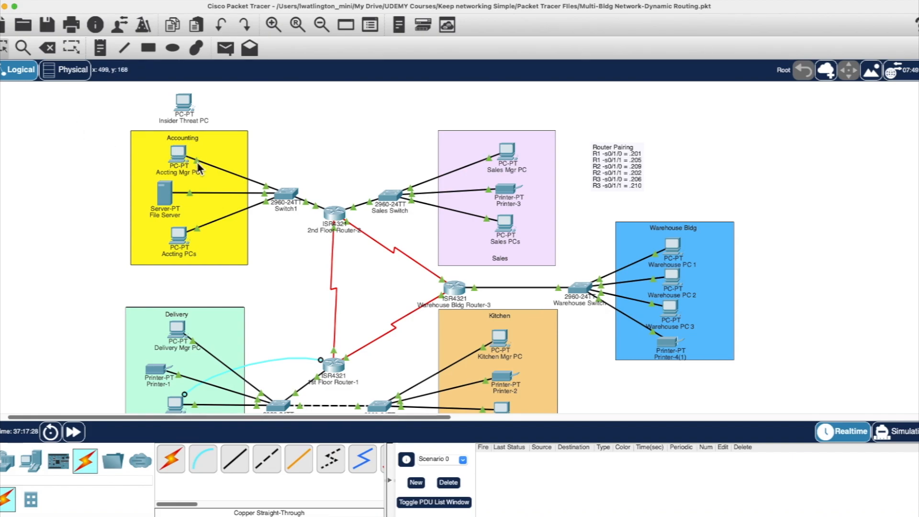
Move the Accting Mgr PC's end of the Switch1 cable to FastEthernet0 on the Insider Threat PC and fast-forward the network time
{"action": "left_click_drag", "start_coordinate": [199, 168], "coordinate": [190, 103]}
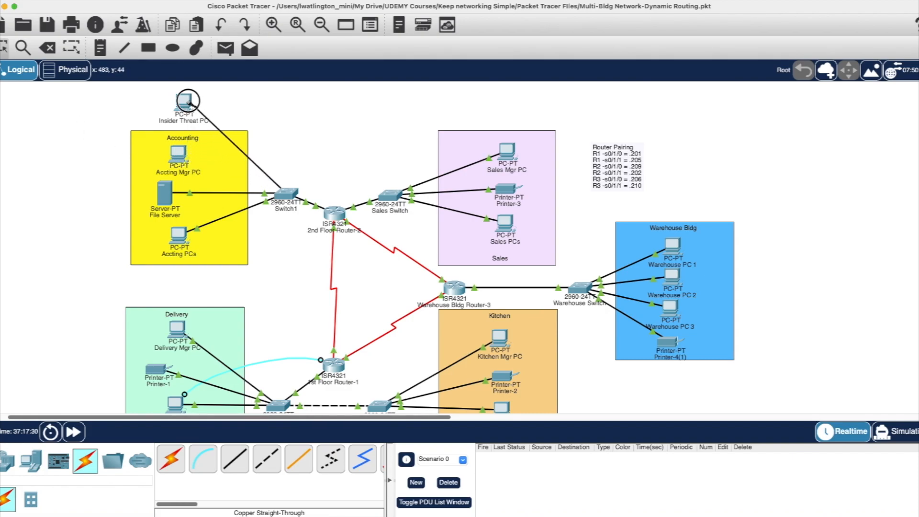
{"action": "left_click", "coordinate": [190, 104]}
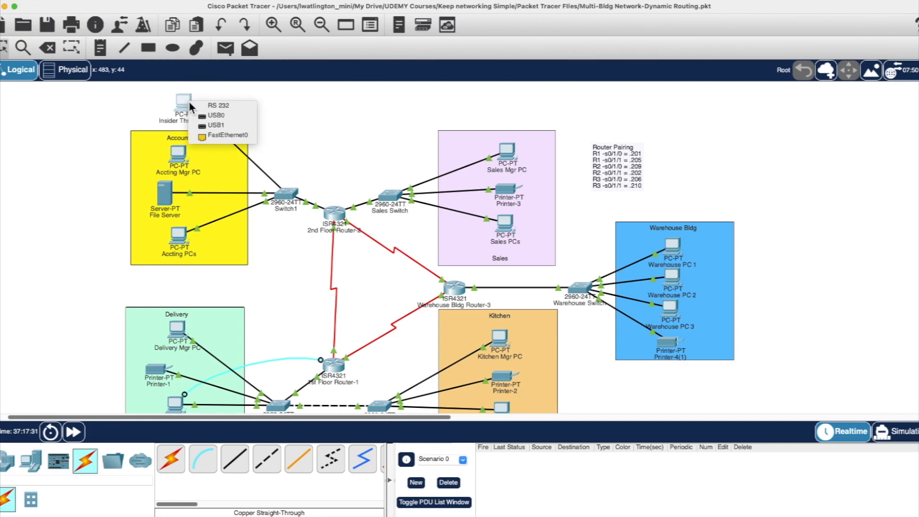
{"action": "left_click", "coordinate": [216, 138]}
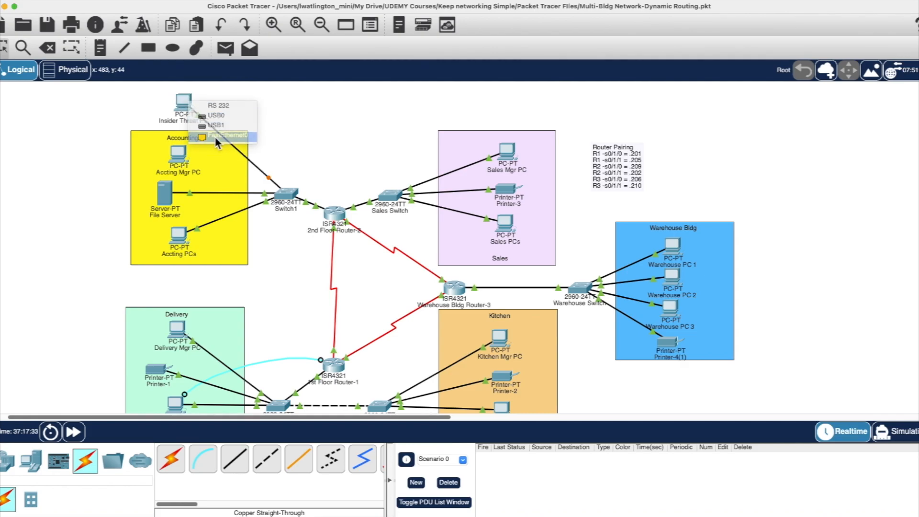
{"action": "left_click", "coordinate": [74, 433]}
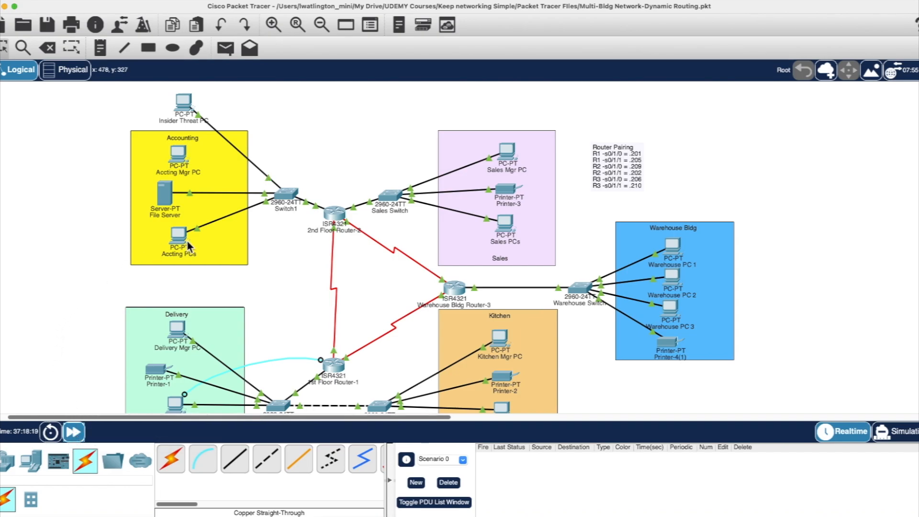
Replug the Insider Threat PC's cable into FastEthernet0/1 on Switch1 and fast-forward the network time
{"action": "left_click", "coordinate": [290, 195]}
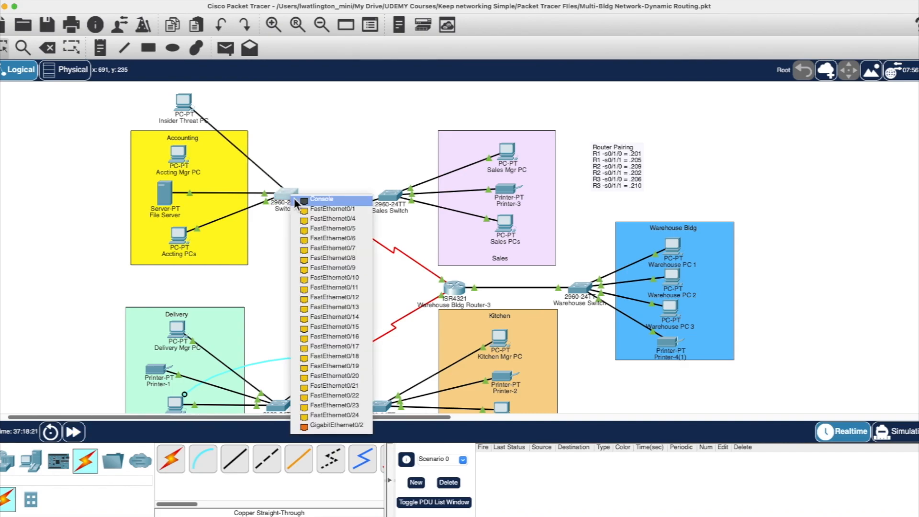
{"action": "left_click", "coordinate": [305, 211]}
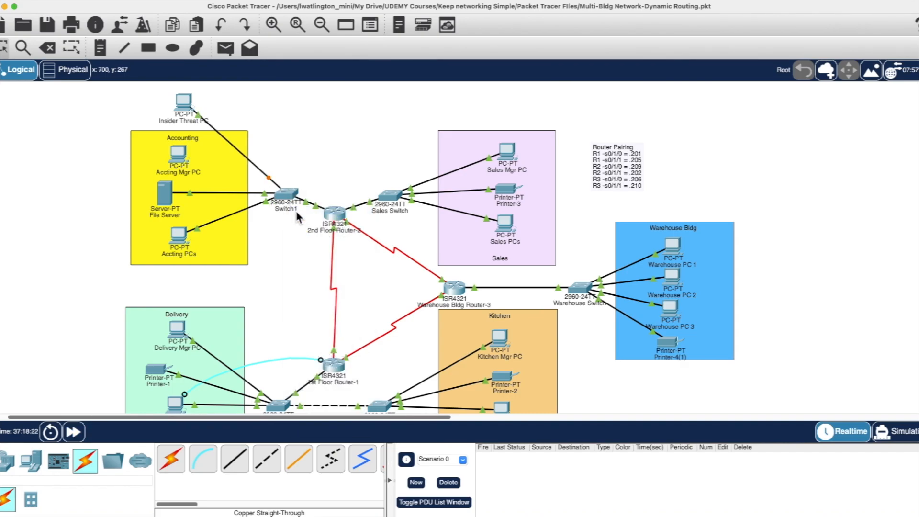
{"action": "left_click", "coordinate": [81, 439]}
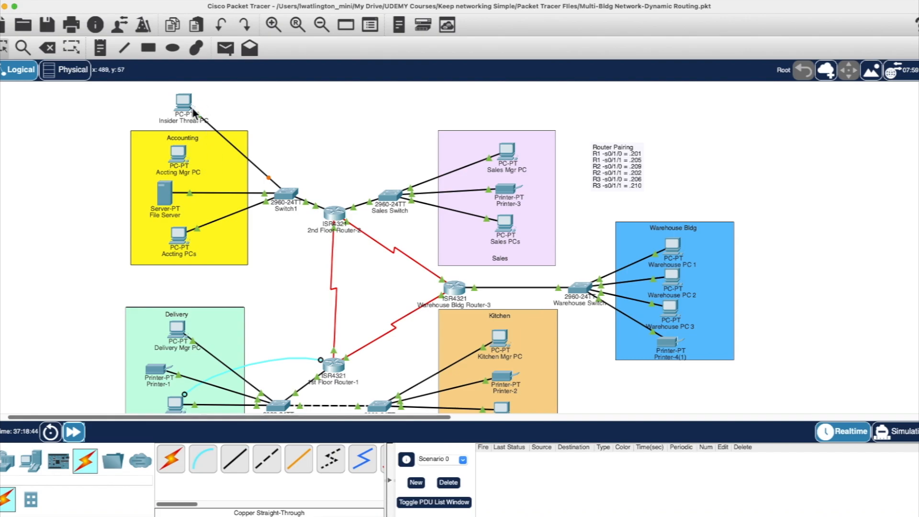
Check the port status of FastEthernet0/2 and FastEthernet0/1 in Switch1's interface settings, and close the switch window
{"action": "mouse_move", "coordinate": [188, 107]}
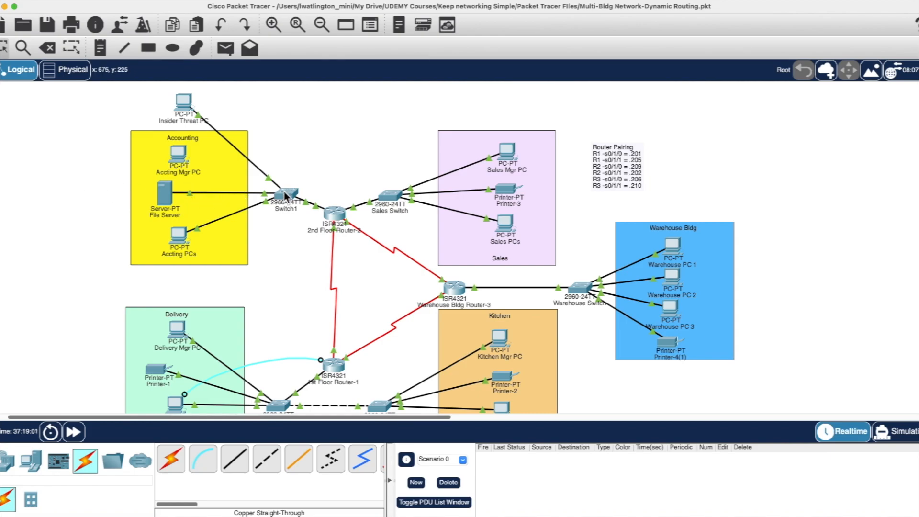
{"action": "mouse_move", "coordinate": [283, 193]}
{"action": "left_click", "coordinate": [285, 199]}
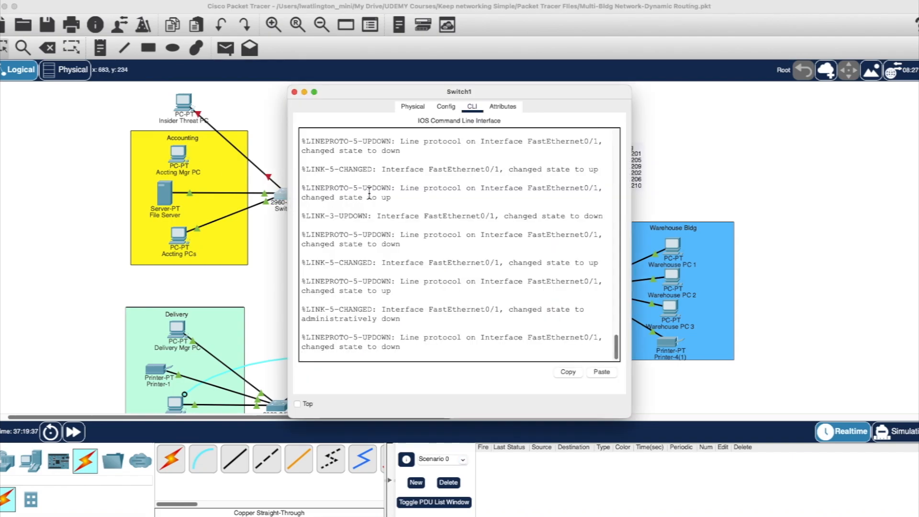
{"action": "left_click", "coordinate": [444, 108]}
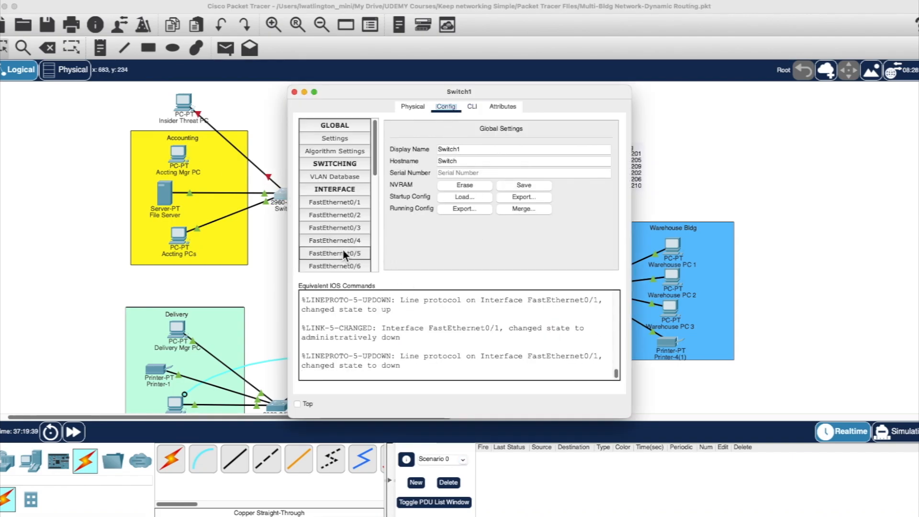
{"action": "left_click", "coordinate": [355, 216]}
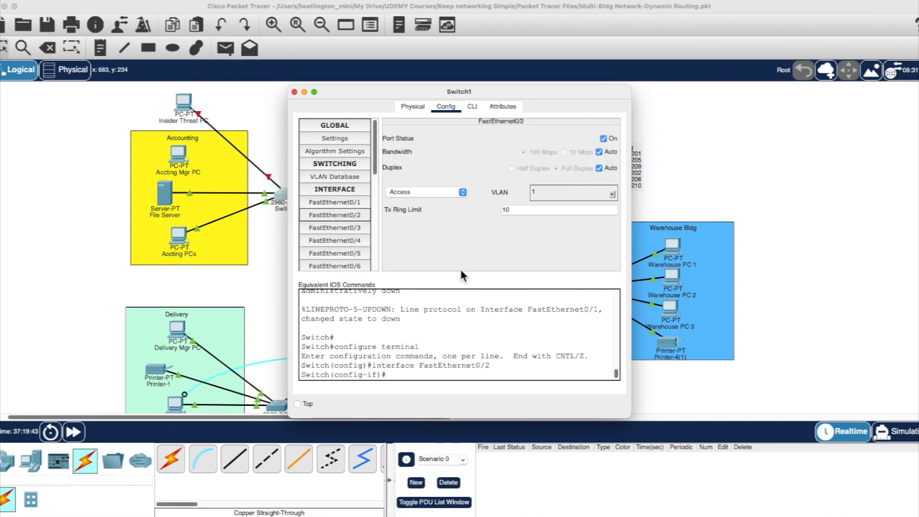
{"action": "left_click", "coordinate": [351, 204]}
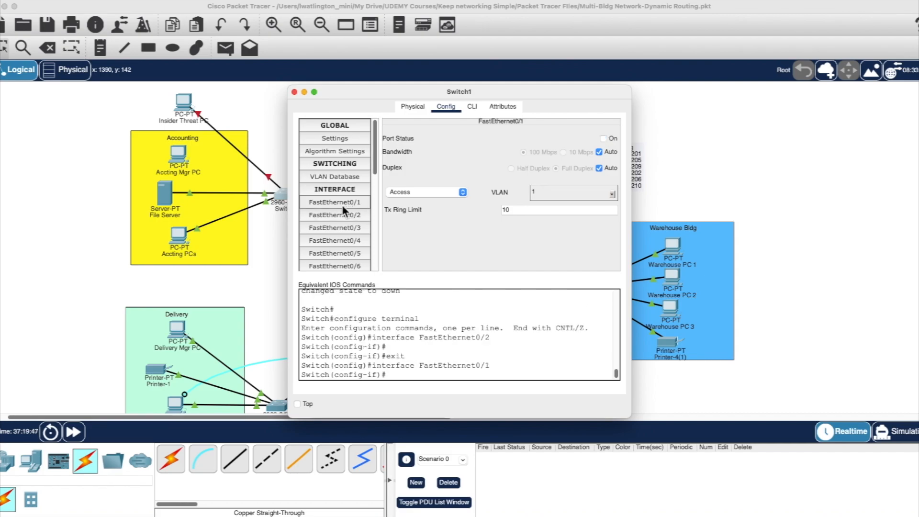
{"action": "left_click_drag", "start_coordinate": [527, 94], "coordinate": [559, 92]}
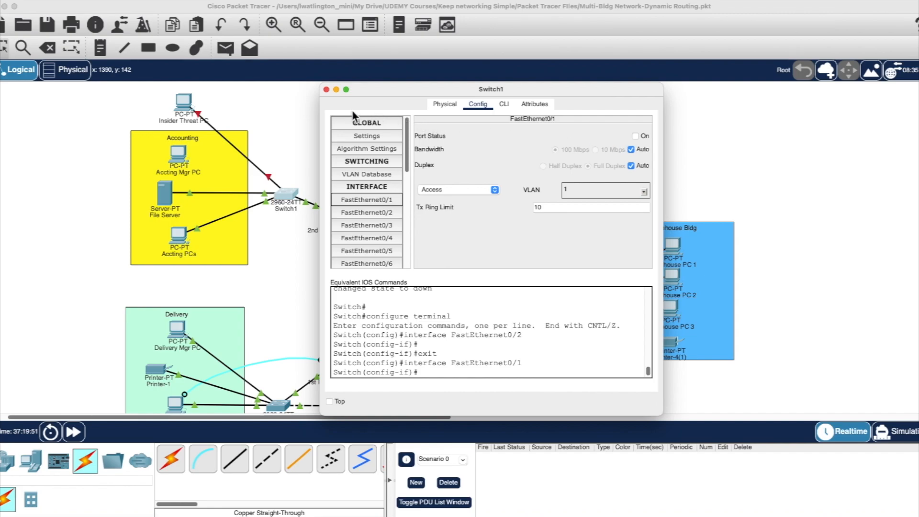
{"action": "left_click", "coordinate": [298, 117]}
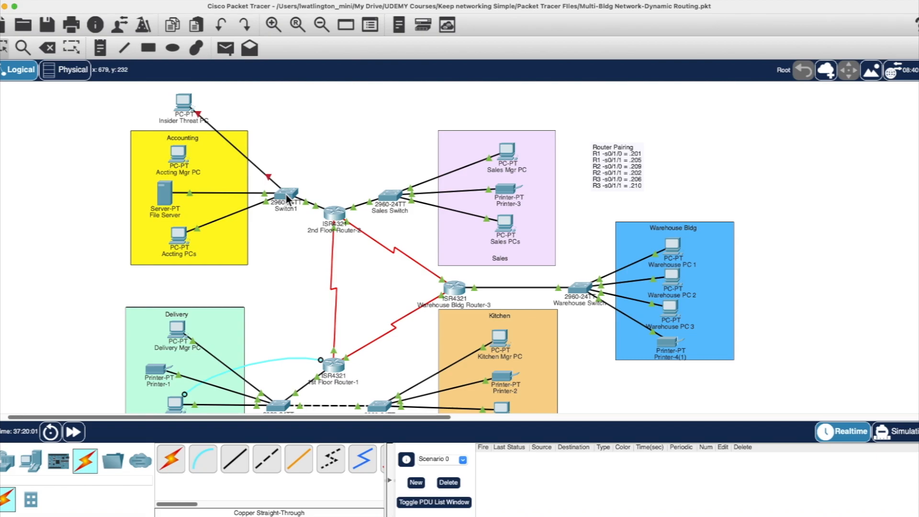
In Switch1's command line, leave the FastEthernet0/1 interface, select interface range f0/1-24 and set it to switchport mode access
{"action": "mouse_move", "coordinate": [288, 199]}
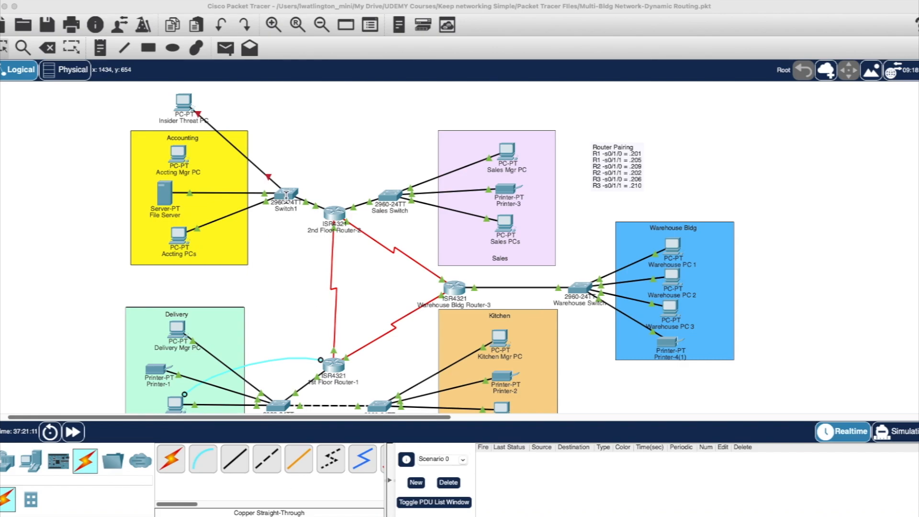
{"action": "left_click", "coordinate": [286, 194]}
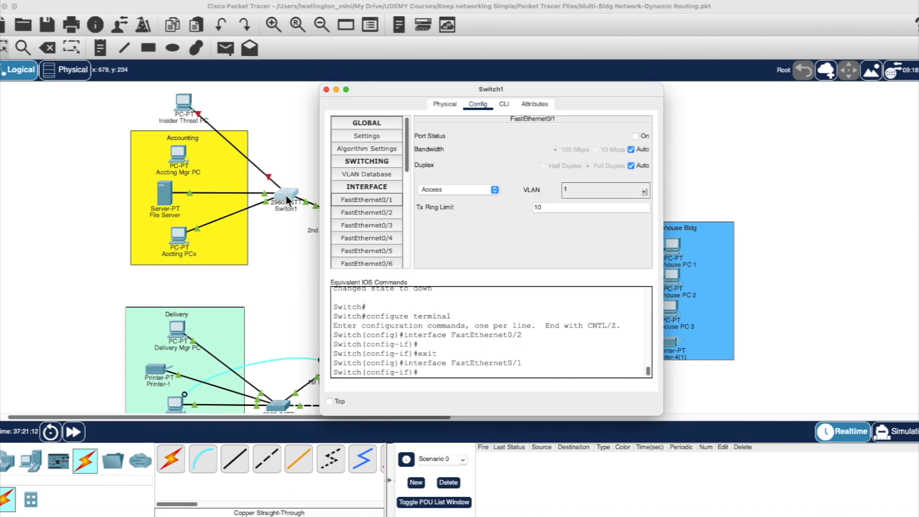
{"action": "left_click", "coordinate": [508, 105]}
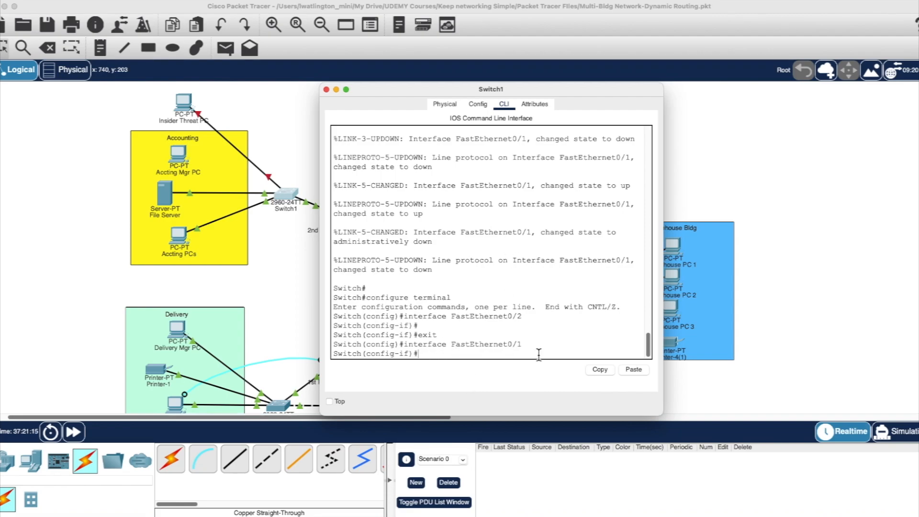
{"action": "type", "text": "exit"}
{"action": "key", "text": "Return"}
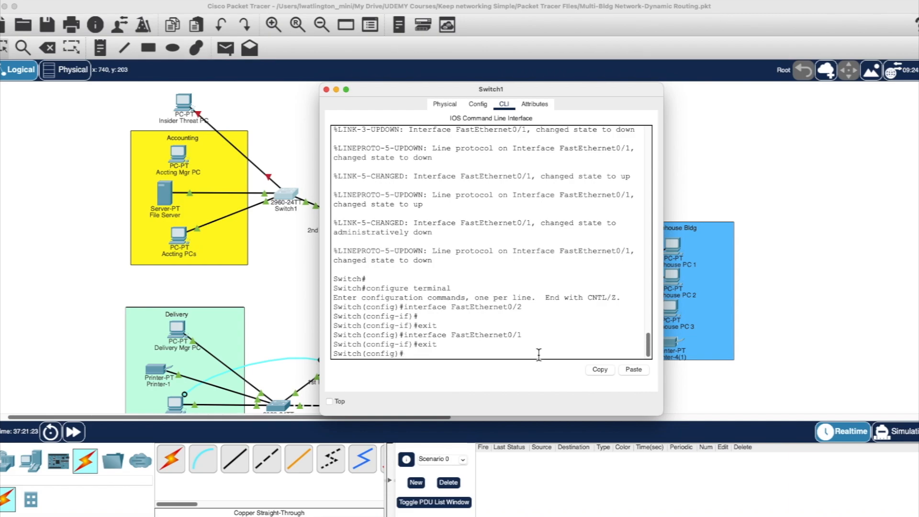
{"action": "type", "text": "int range f0/1-24"}
{"action": "key", "text": "Return"}
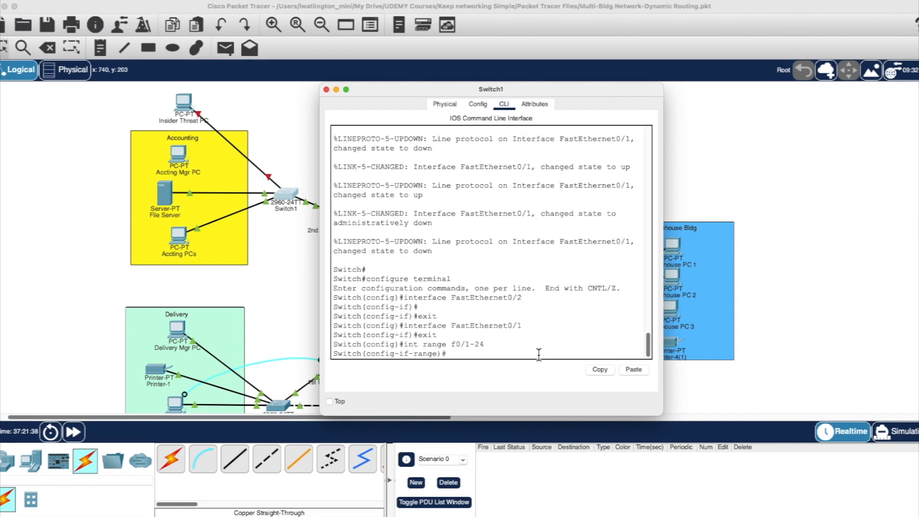
{"action": "type", "text": "switchport mode acess"}
{"action": "key", "text": "Left"}
{"action": "type", "text": "c"}
{"action": "key", "text": "Return"}
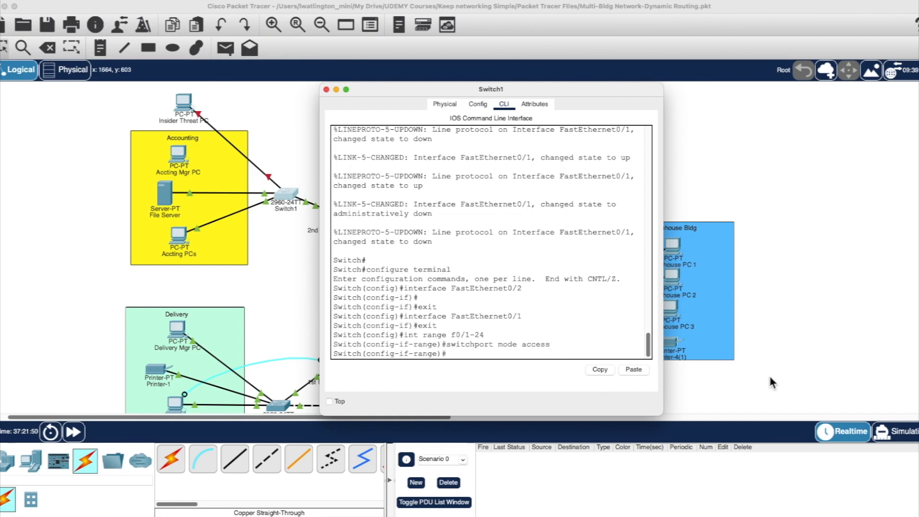
Enable switchport port-security on the selected interface range and set its maximum to 1
{"action": "type", "text": "switchport port-securit"}
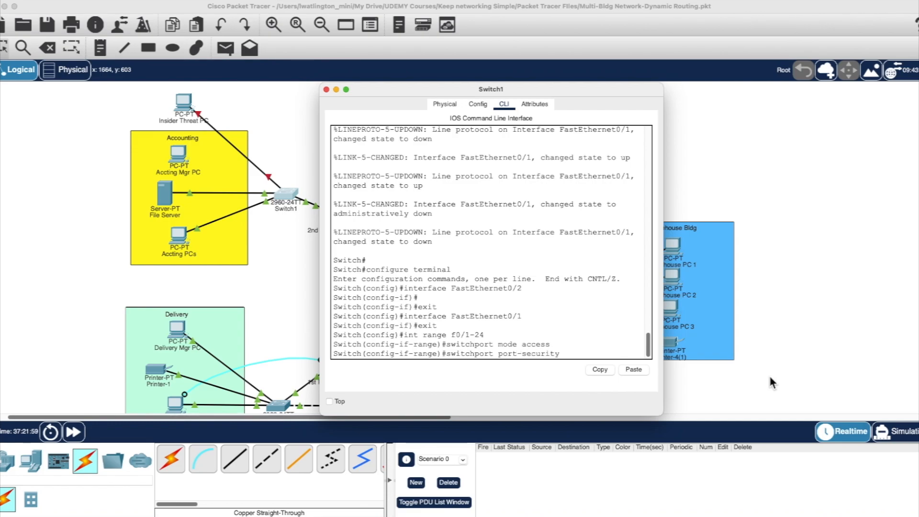
{"action": "type", "text": "y"}
{"action": "key", "text": "Return"}
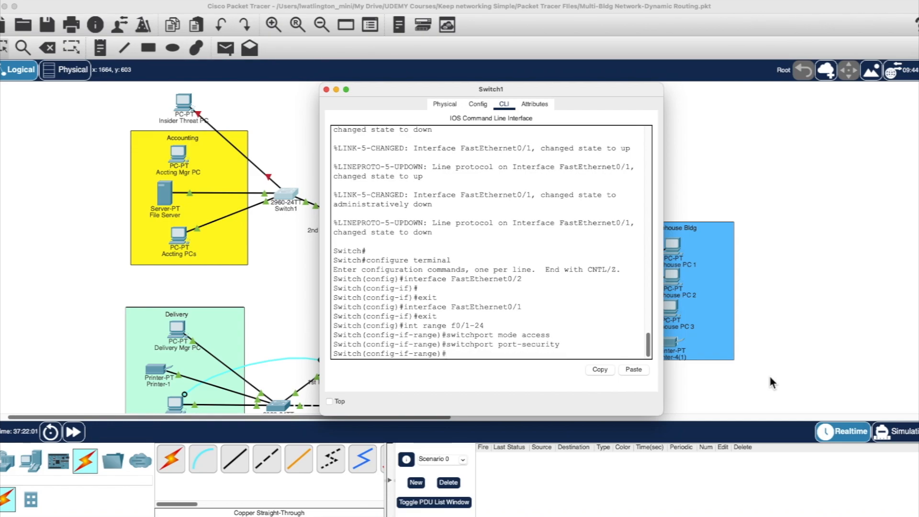
{"action": "type", "text": "switchport port-security maximum 1"}
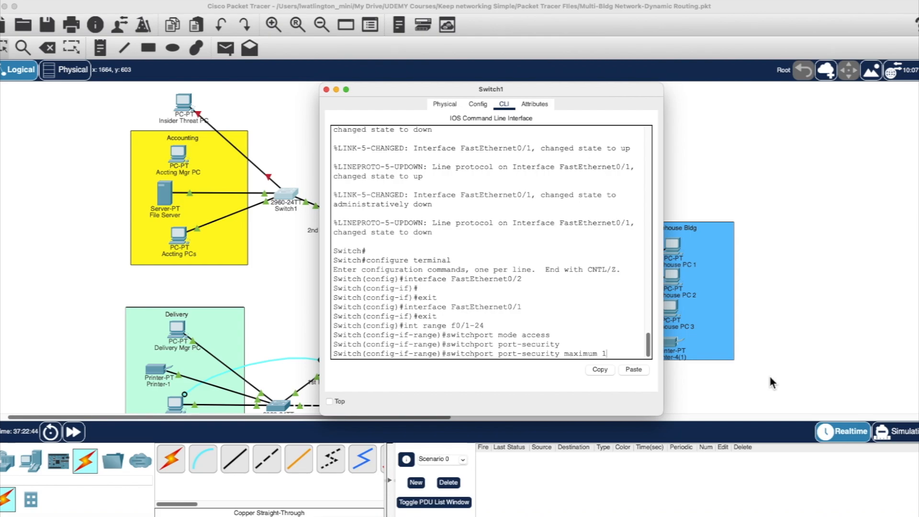
{"action": "key", "text": "Return"}
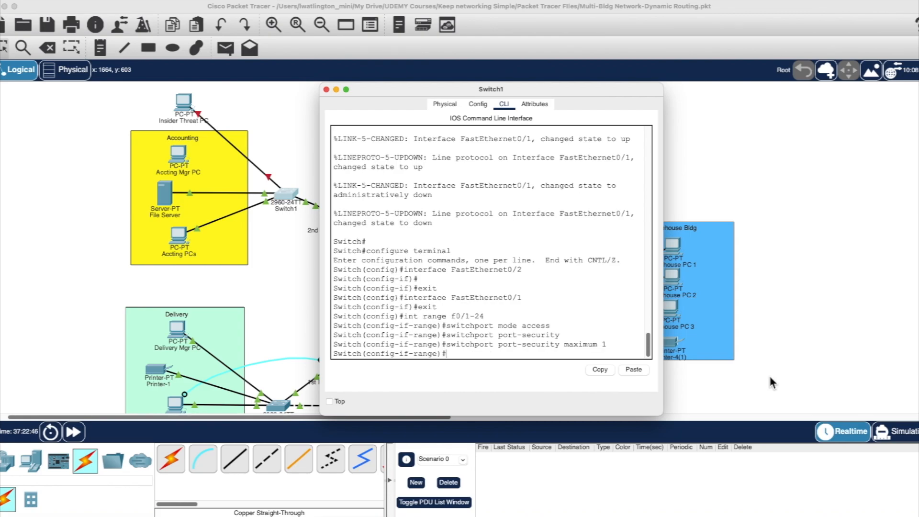
Set the port-security MAC address learning to sticky for interface range f0/1-24
{"action": "type", "text": "s"}
{"action": "type", "text": "witchport port-security"}
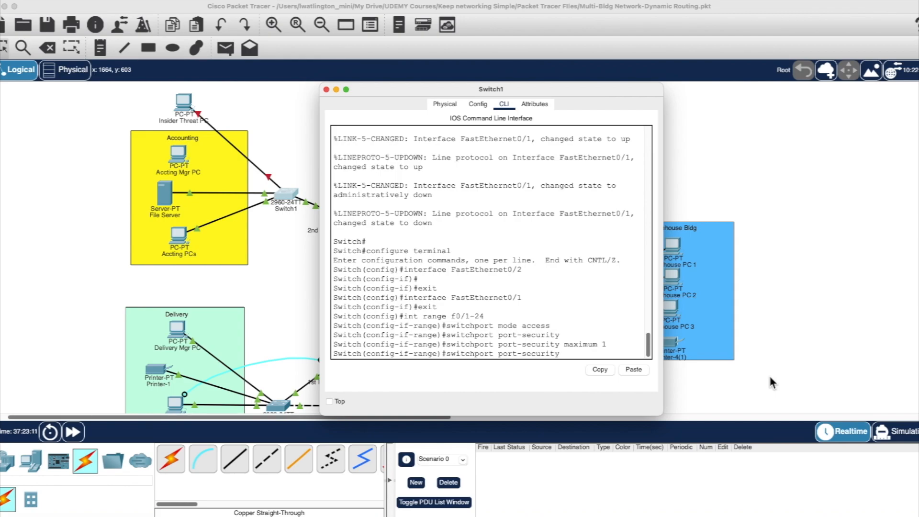
{"action": "type", "text": " mac"}
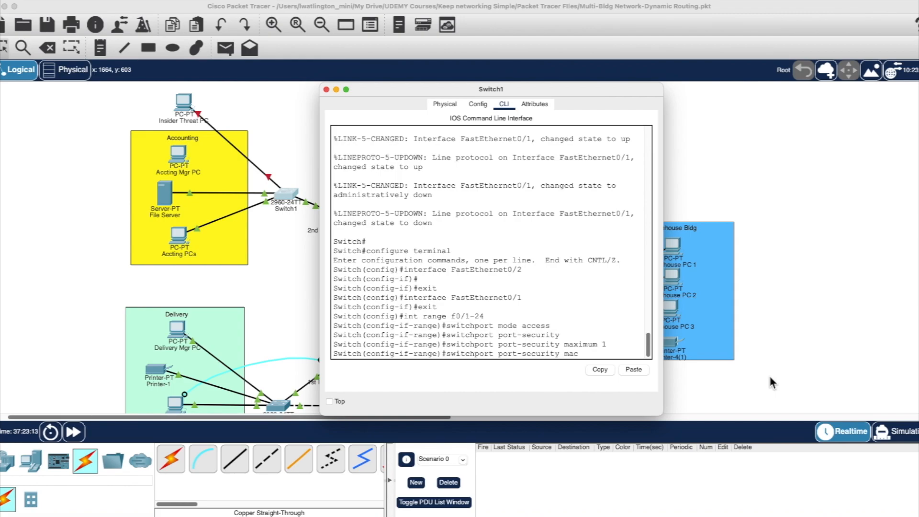
{"action": "type", "text": "-address sticky"}
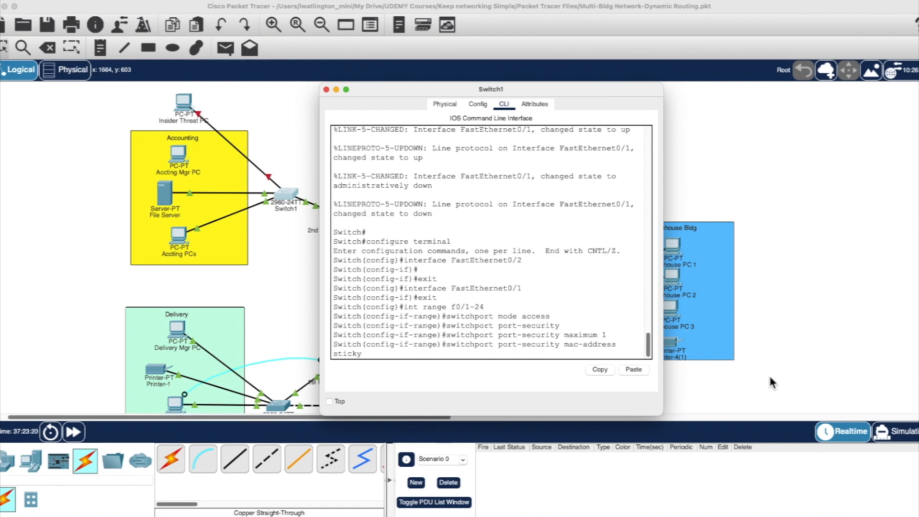
{"action": "key", "text": "Return"}
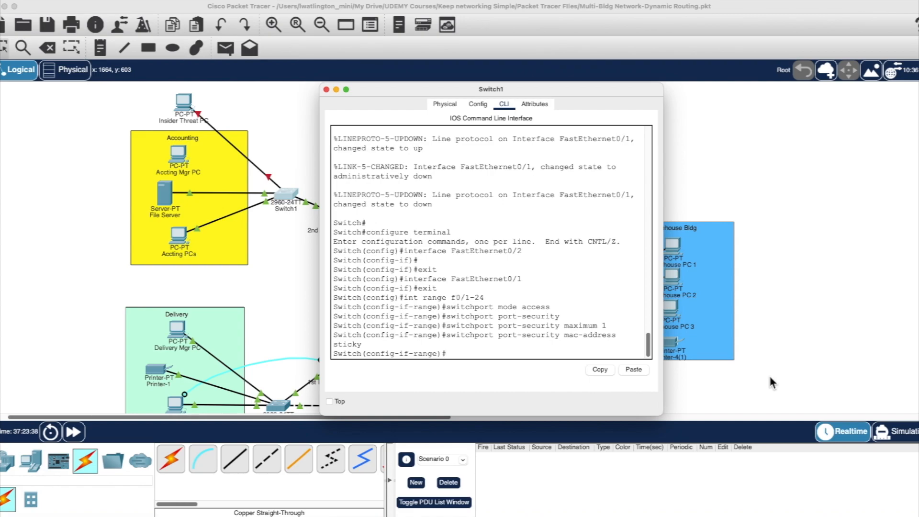
Set the port-security violation mode to restrict for the interface range and exit configuration mode back to the privileged prompt
{"action": "type", "text": "ch"}
{"action": "type", "text": "hport port-security"}
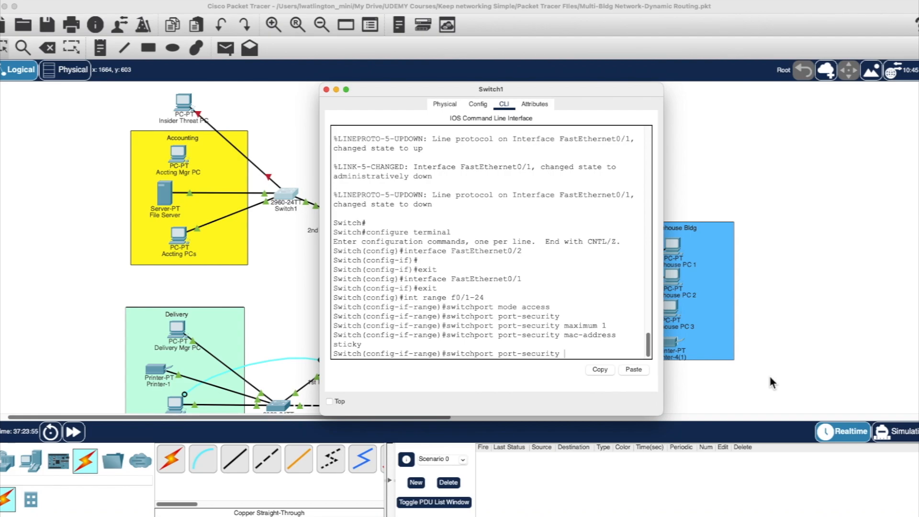
{"action": "type", "text": "violation restrict"}
{"action": "key", "text": "Return"}
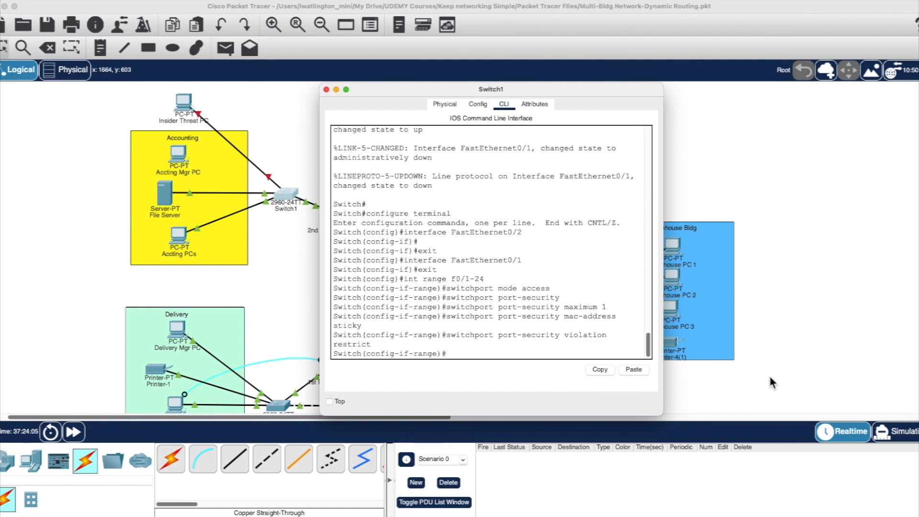
{"action": "type", "text": "exit"}
{"action": "key", "text": "Return"}
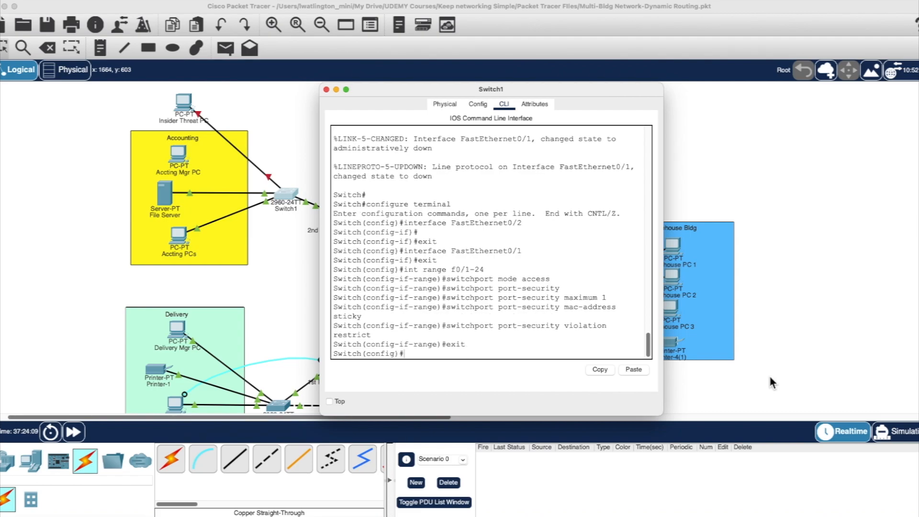
{"action": "type", "text": "exit"}
{"action": "key", "text": "Return"}
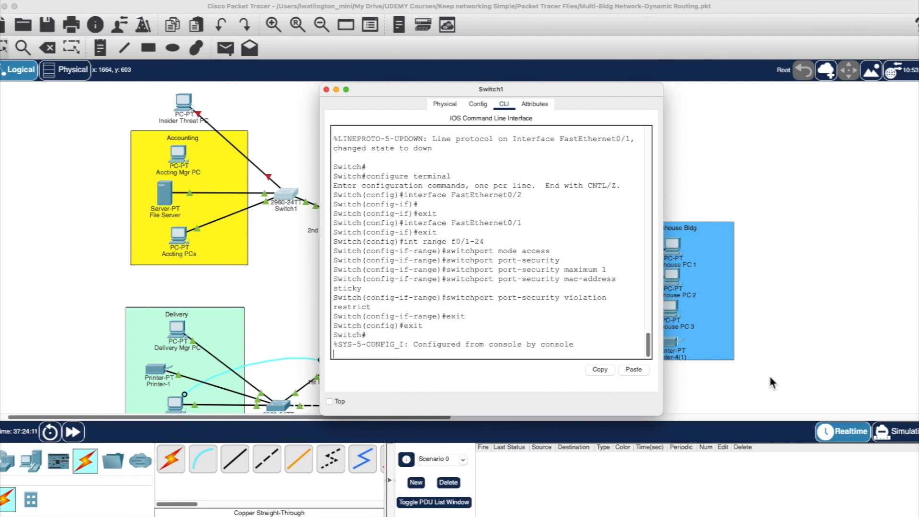
Show Switch1's running configuration and page to the FastEthernet0/1 through FastEthernet0/3 entries to examine their port-security settings
{"action": "key", "text": "Return"}
{"action": "key", "text": "Return"}
{"action": "type", "text": "show run"}
{"action": "key", "text": "Return"}
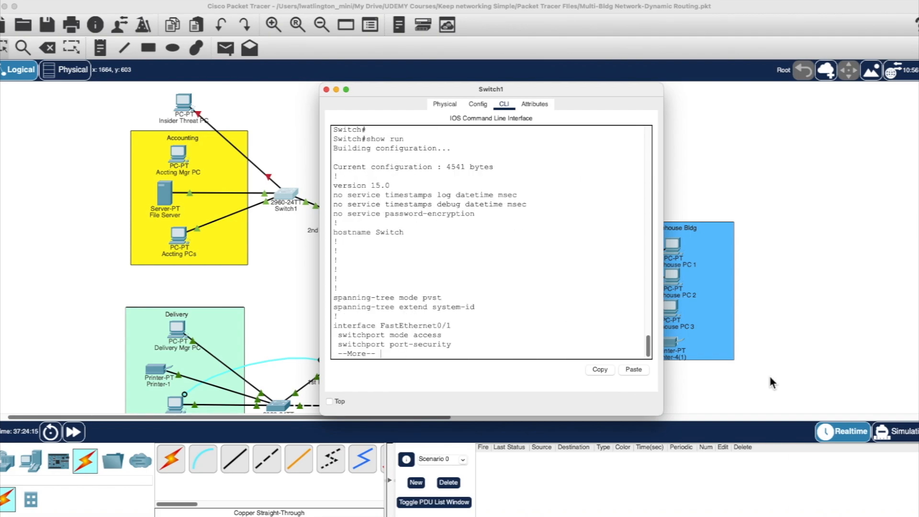
{"action": "key", "text": "Return"}
{"action": "key", "text": "Return"}
{"action": "key", "text": "Return"}
{"action": "key", "text": "Return"}
{"action": "key", "text": "Return"}
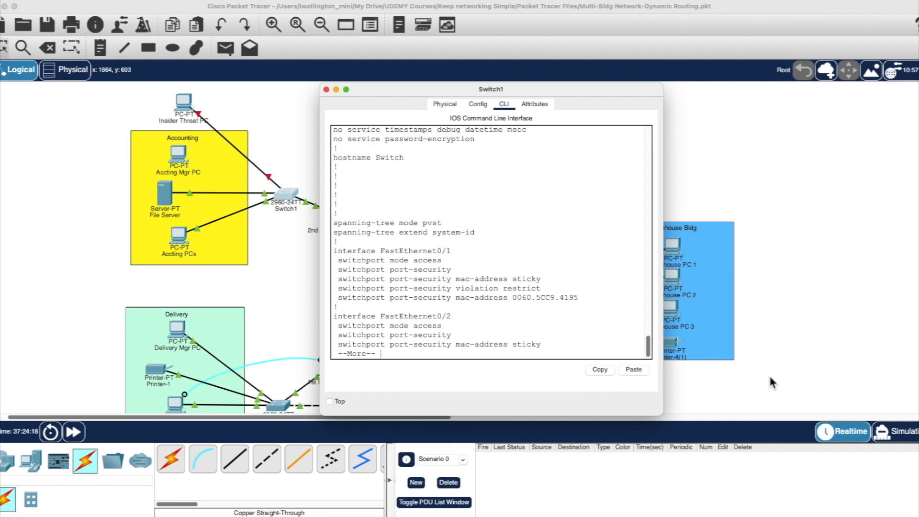
{"action": "key", "text": "Return"}
{"action": "key", "text": "Return"}
{"action": "key", "text": "Return"}
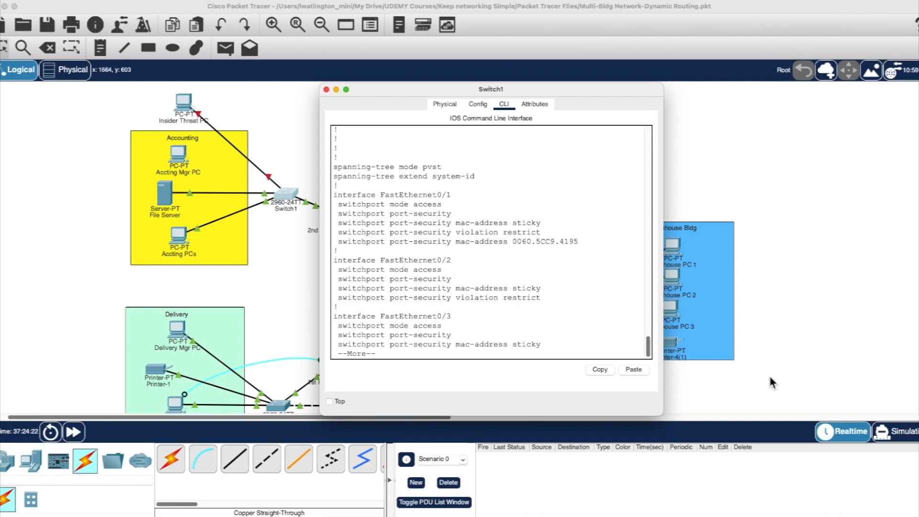
{"action": "key", "text": "Return"}
{"action": "key", "text": "Return"}
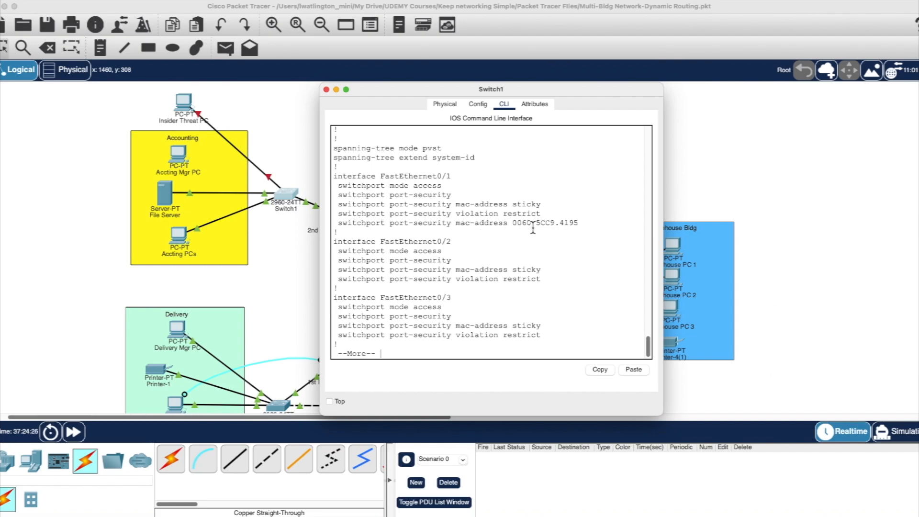
{"action": "scroll", "coordinate": [430, 280], "scroll_direction": "down", "scroll_amount": 1}
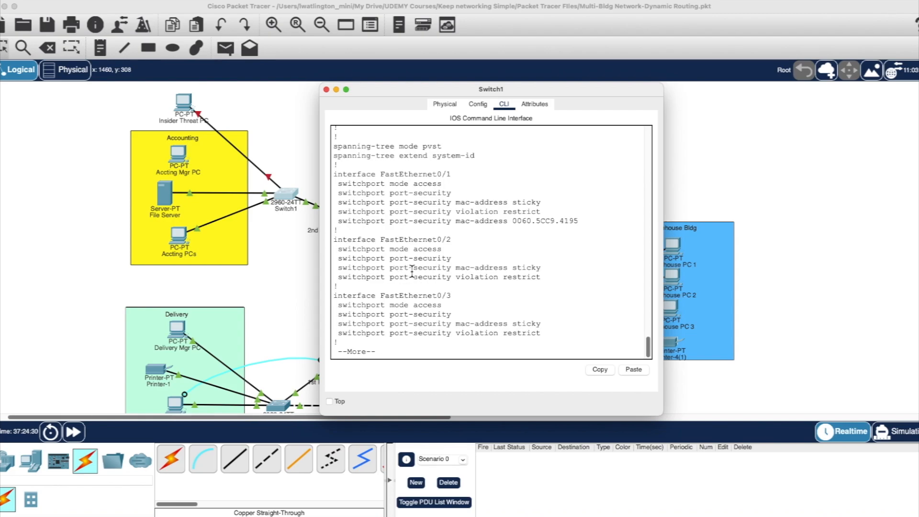
Page on through the FastEthernet0/4 to FastEthernet0/7 entries and move the Switch1 window clear of the Accounting and router area
{"action": "key", "text": "Return"}
{"action": "key", "text": "Return"}
{"action": "key", "text": "Return"}
{"action": "key", "text": "Return"}
{"action": "key", "text": "Return"}
{"action": "key", "text": "Return"}
{"action": "key", "text": "Return"}
{"action": "key", "text": "Return"}
{"action": "key", "text": "Return"}
{"action": "key", "text": "Return"}
{"action": "key", "text": "Return"}
{"action": "key", "text": "Return"}
{"action": "key", "text": "Return"}
{"action": "key", "text": "Return"}
{"action": "key", "text": "Return"}
{"action": "key", "text": "Return"}
{"action": "key", "text": "Return"}
{"action": "key", "text": "Return"}
{"action": "key", "text": "Return"}
{"action": "key", "text": "Return"}
{"action": "key", "text": "Return"}
{"action": "key", "text": "Return"}
{"action": "key", "text": "Return"}
{"action": "key", "text": "Return"}
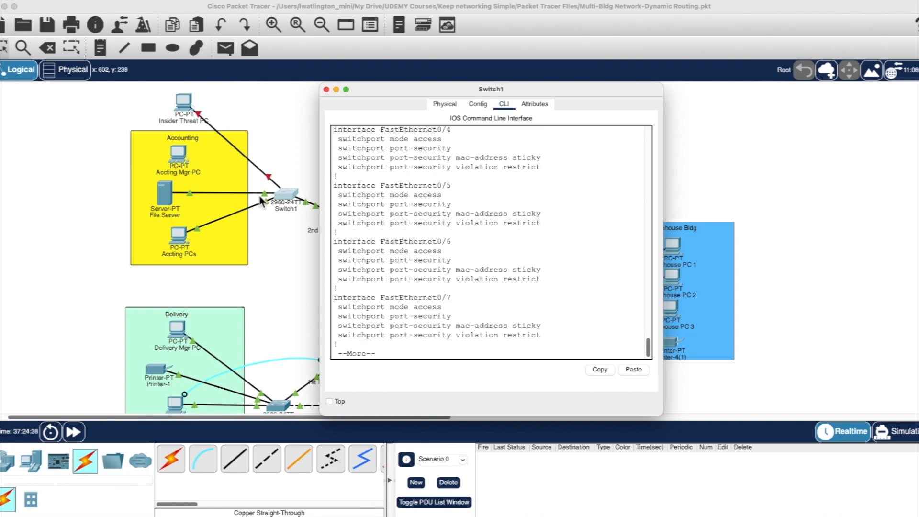
{"action": "left_click_drag", "start_coordinate": [376, 103], "coordinate": [508, 96]}
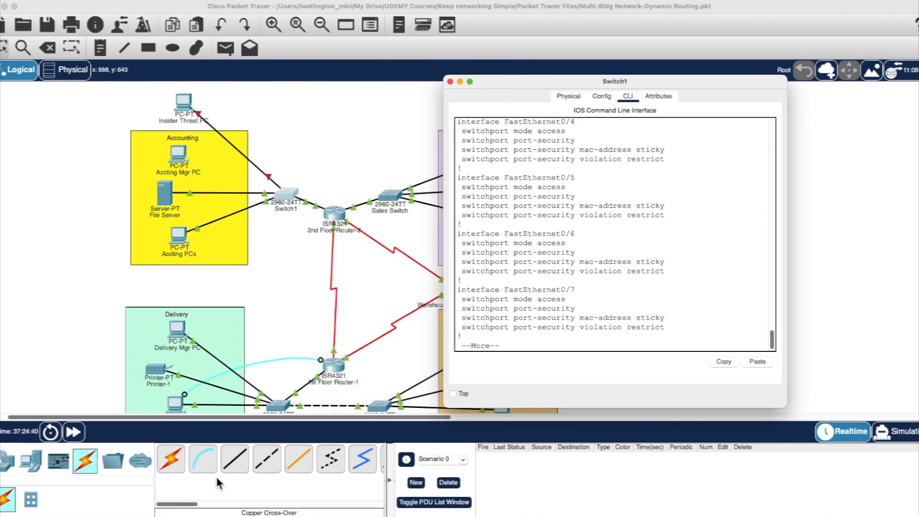
Connect Accting Mgr PC's FastEthernet0 to Switch1's FastEthernet0/4 with a Copper Straight-Through cable and fast-forward the simulation time
{"action": "left_click", "coordinate": [231, 466]}
{"action": "left_click", "coordinate": [177, 154]}
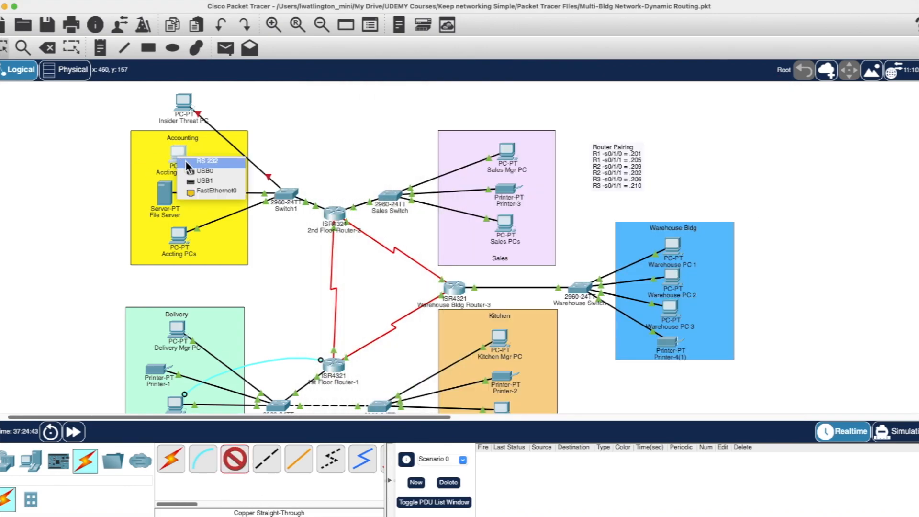
{"action": "left_click", "coordinate": [193, 191]}
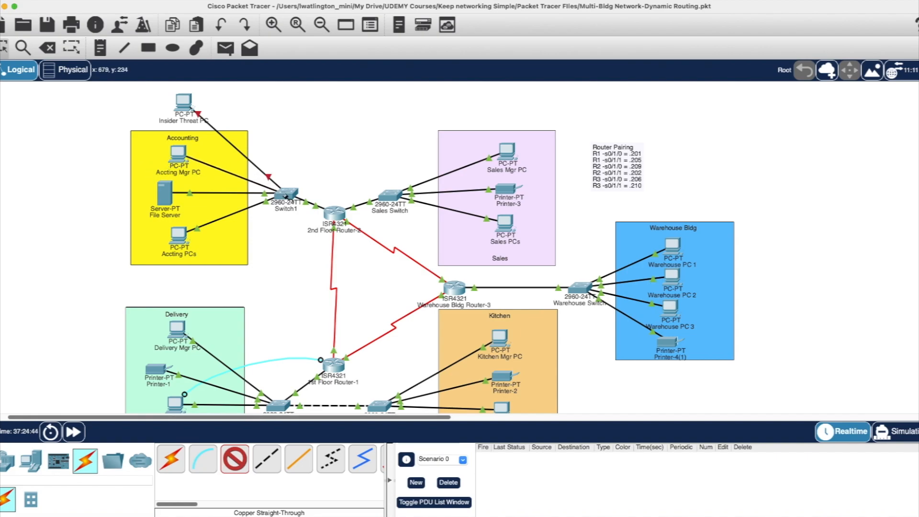
{"action": "left_click", "coordinate": [287, 197]}
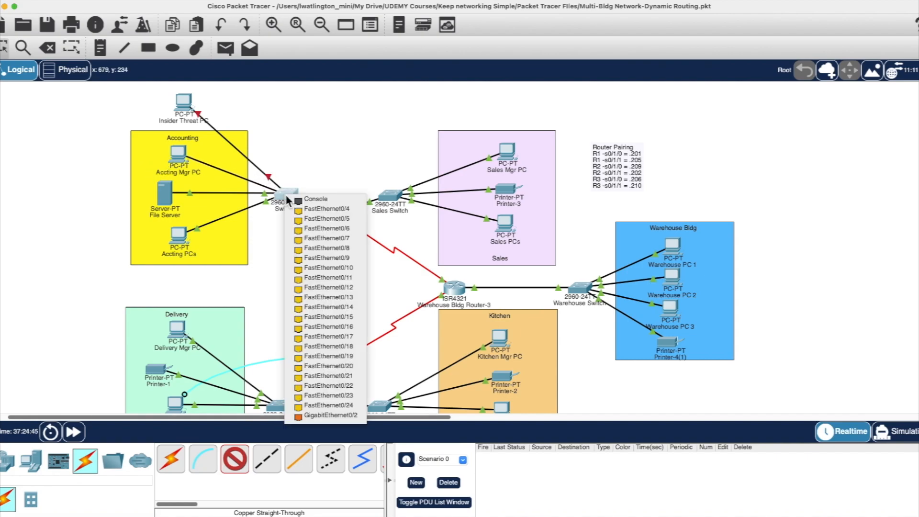
{"action": "left_click", "coordinate": [318, 211]}
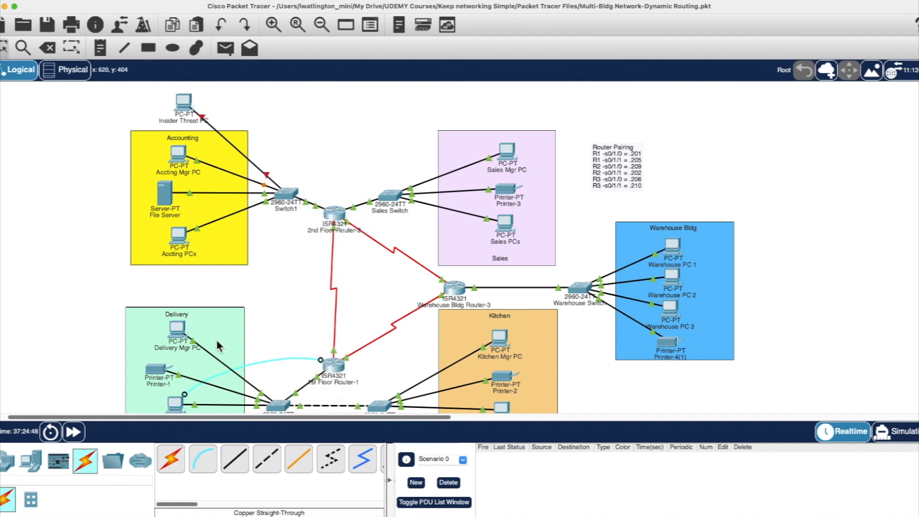
{"action": "left_click", "coordinate": [84, 438]}
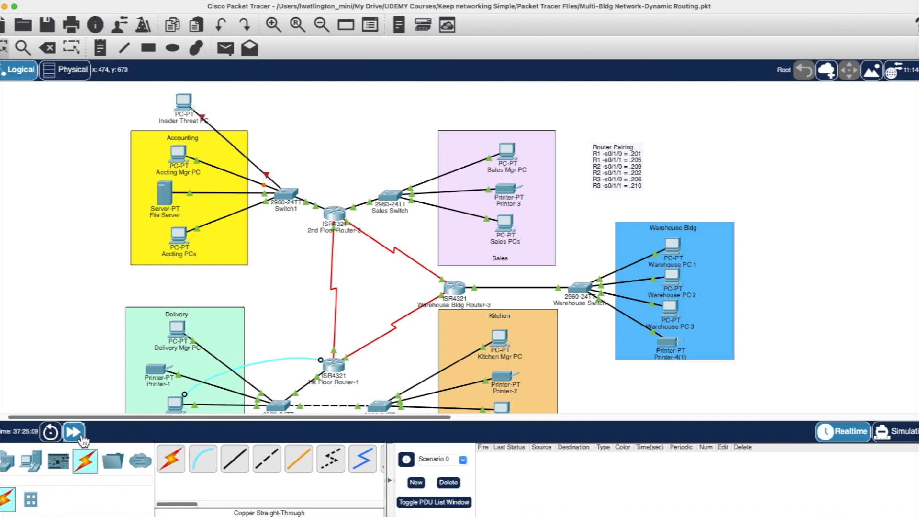
{"action": "left_click", "coordinate": [85, 437]}
Review the FastEthernet0/1 entry in Switch1's configuration listing and delete the cable between the Insider Threat PC and Switch1
{"action": "left_click", "coordinate": [293, 197]}
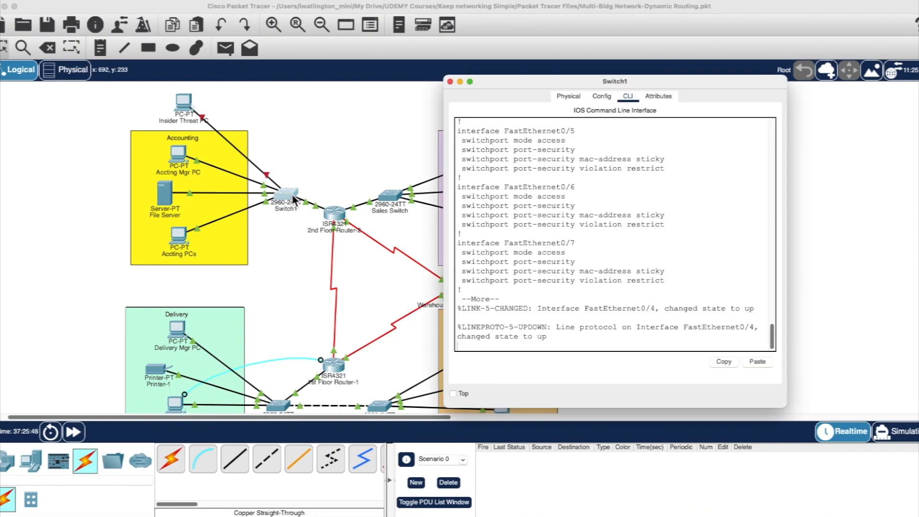
{"action": "scroll", "coordinate": [624, 200], "scroll_direction": "up", "scroll_amount": 5}
{"action": "scroll", "coordinate": [624, 200], "scroll_direction": "up", "scroll_amount": 5}
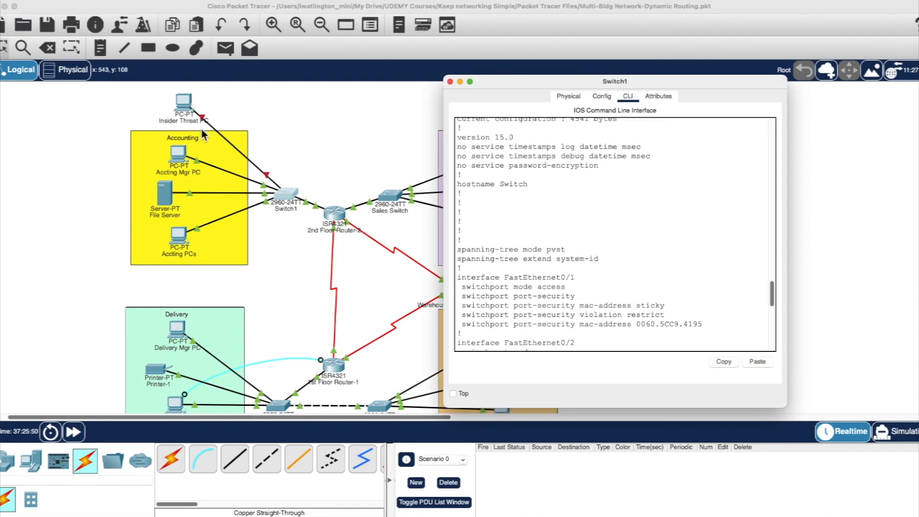
{"action": "left_click", "coordinate": [67, 93]}
{"action": "left_click", "coordinate": [47, 48]}
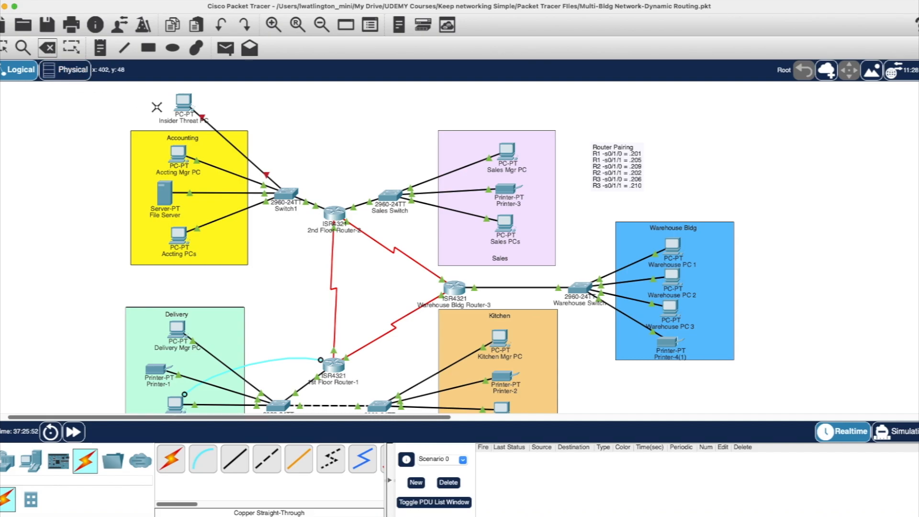
{"action": "left_click", "coordinate": [230, 143]}
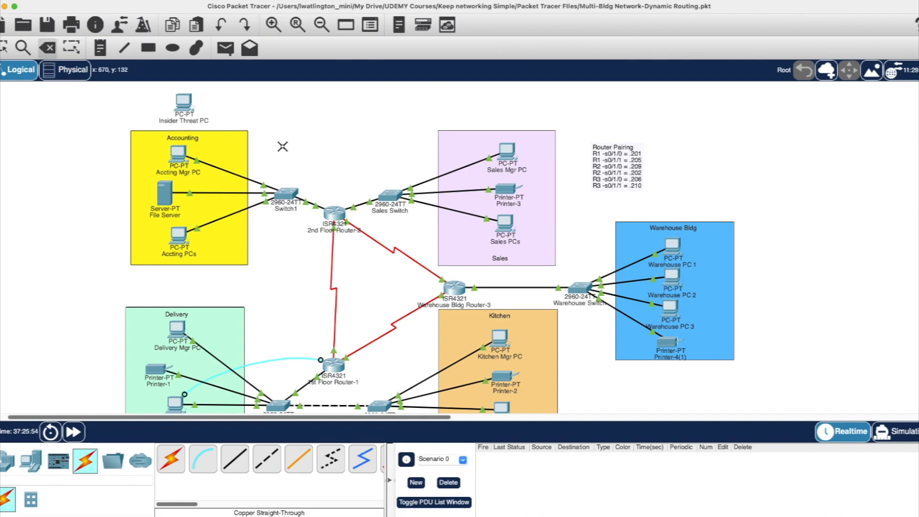
{"action": "key", "text": "Escape"}
Return to Switch1's command line and quit the running-configuration listing at FastEthernet0/8, back to the privileged prompt
{"action": "left_click", "coordinate": [289, 196]}
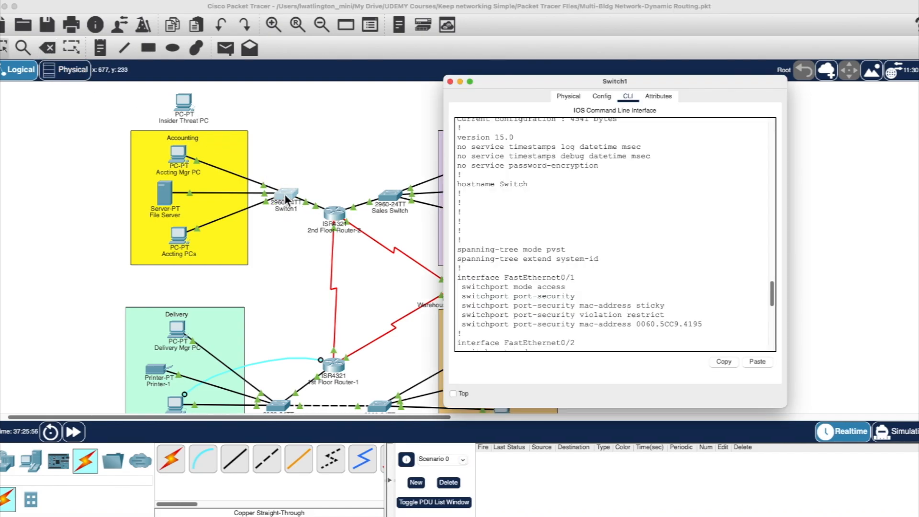
{"action": "scroll", "coordinate": [526, 267], "scroll_direction": "down", "scroll_amount": 10}
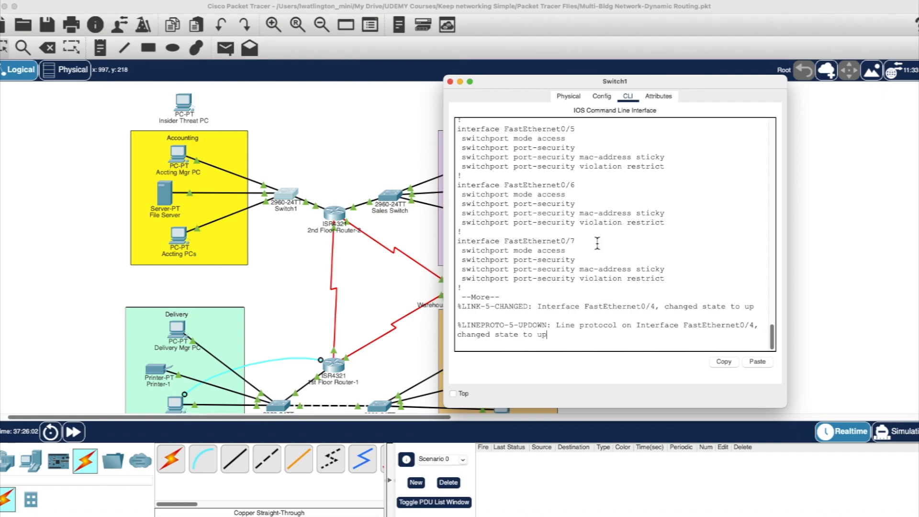
{"action": "key", "text": "Return"}
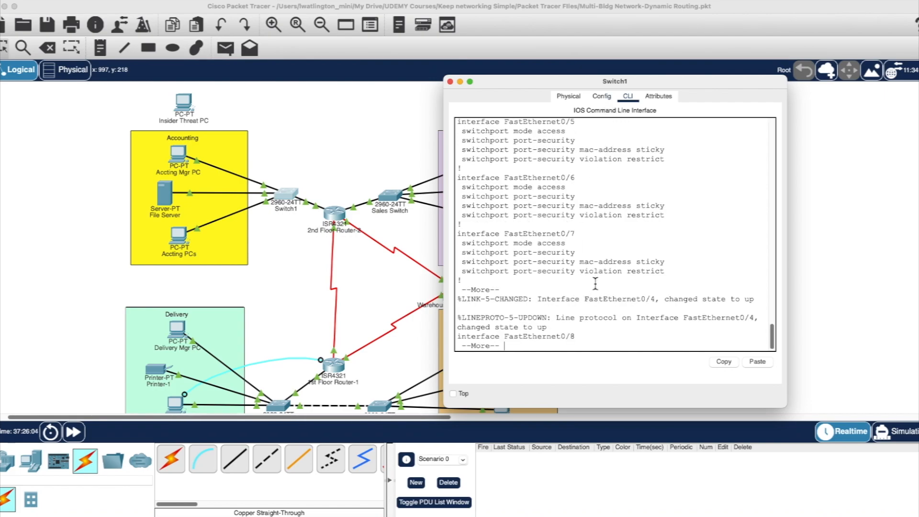
{"action": "key", "text": "Return"}
{"action": "key", "text": "Return"}
{"action": "key", "text": "q"}
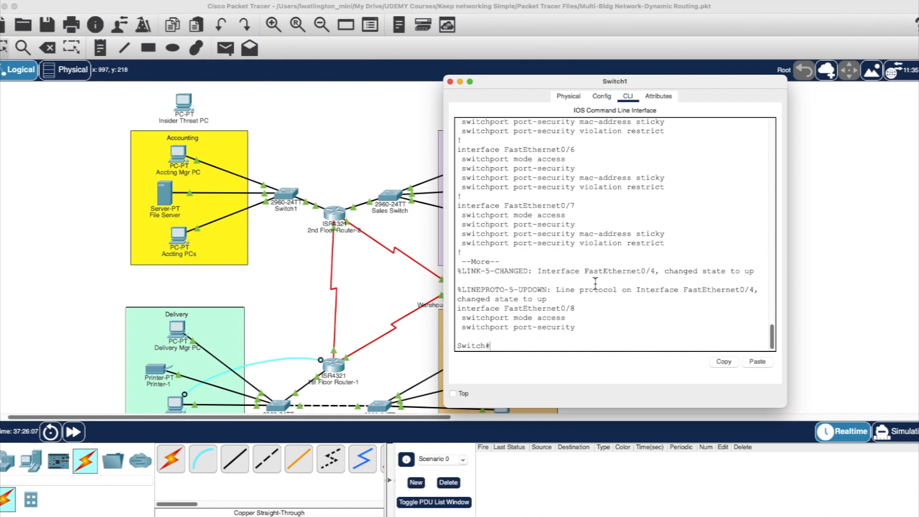
Enter Switch1's global configuration mode and run no shut on interface f0/1
{"action": "type", "text": "conf t"}
{"action": "key", "text": "Return"}
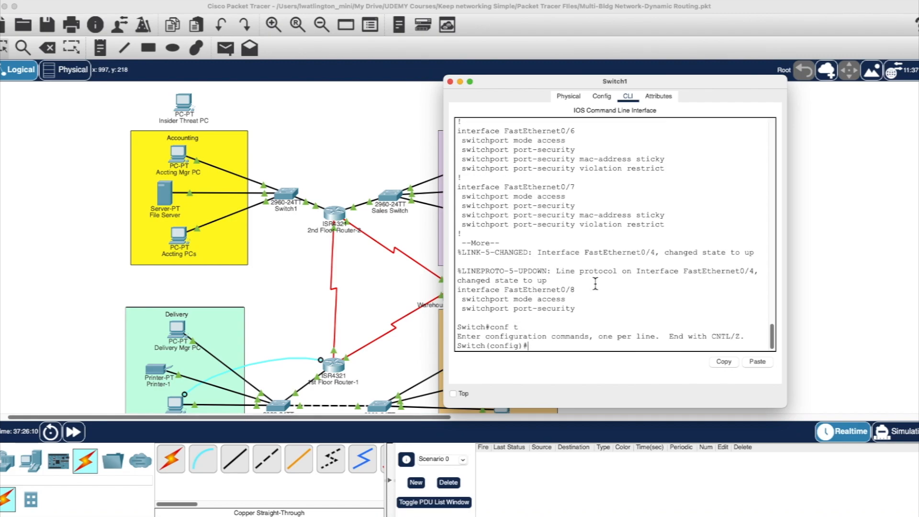
{"action": "type", "text": "int f0/1"}
{"action": "key", "text": "Return"}
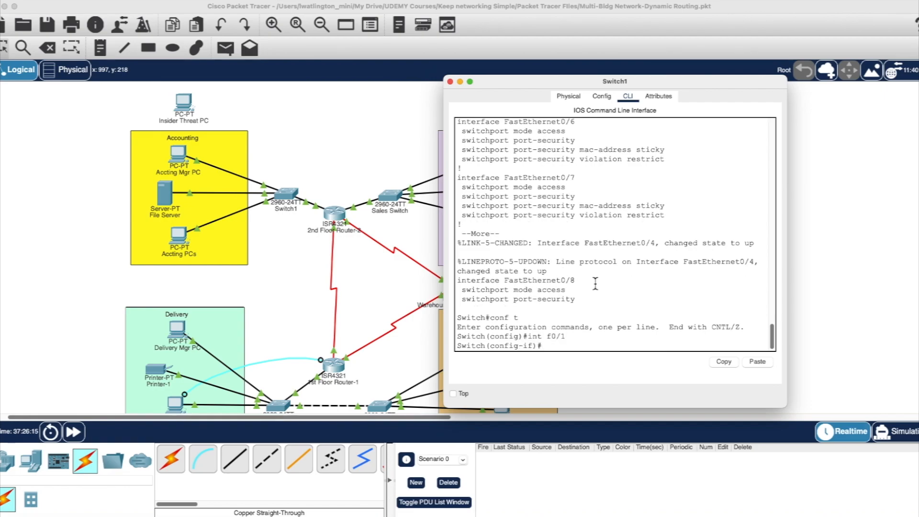
{"action": "type", "text": "no shut"}
{"action": "key", "text": "Return"}
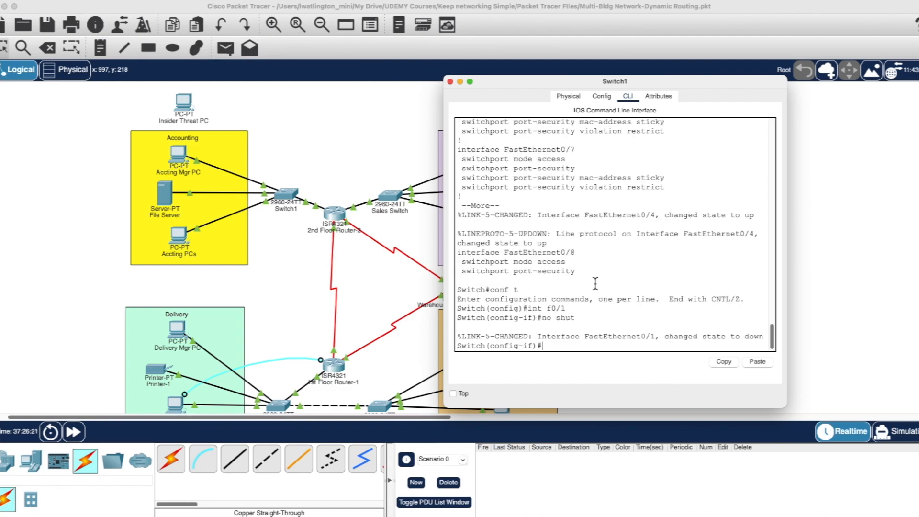
{"action": "left_click", "coordinate": [318, 150]}
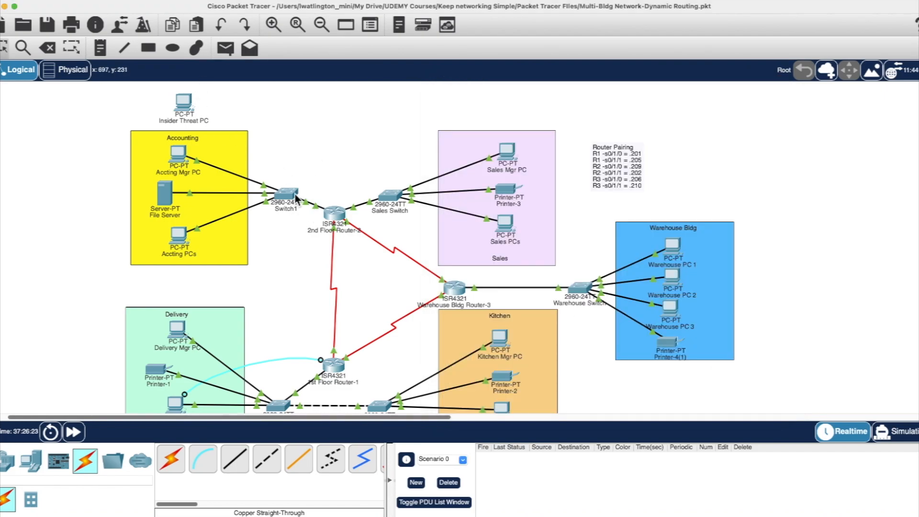
Compare the FastEthernet0/1 and FastEthernet0/2 settings in Switch1's configuration, turn the FastEthernet0/1 port status on, and close the Switch1 window
{"action": "mouse_move", "coordinate": [293, 196]}
{"action": "left_click", "coordinate": [281, 196]}
{"action": "left_click", "coordinate": [602, 97]}
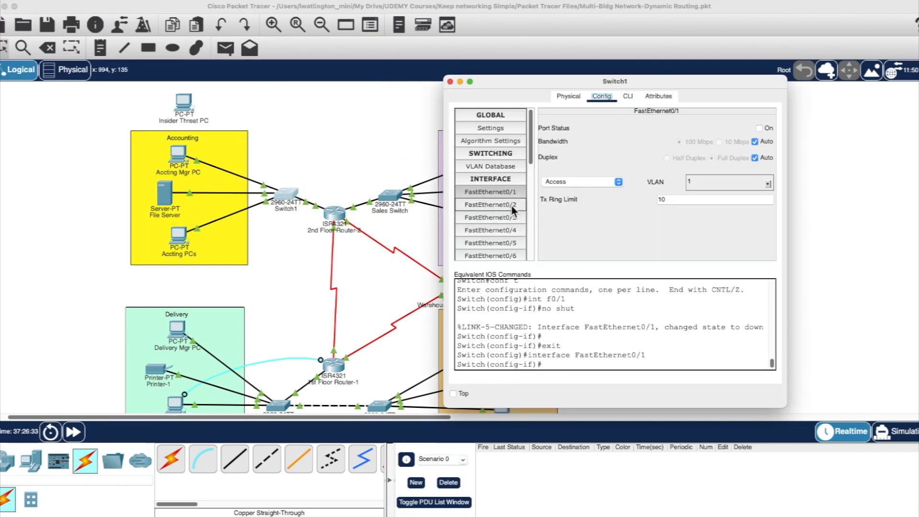
{"action": "left_click", "coordinate": [510, 204]}
{"action": "left_click", "coordinate": [511, 194]}
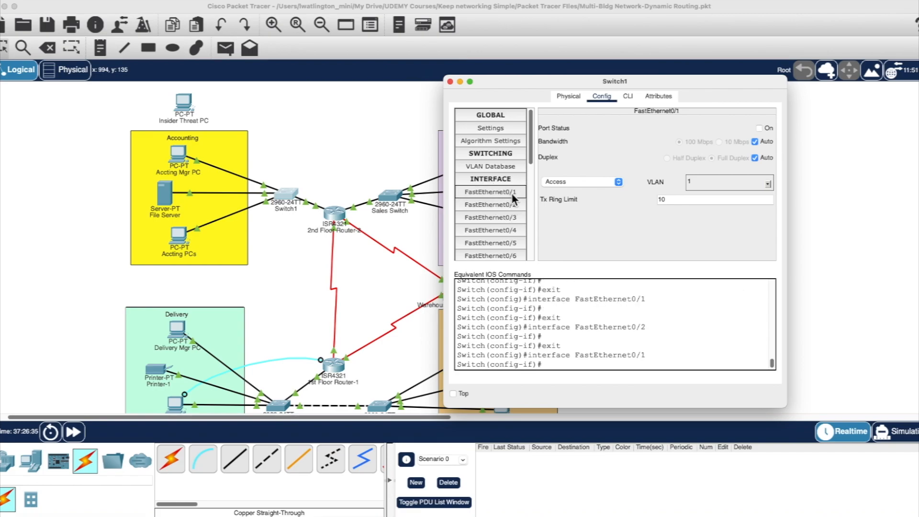
{"action": "left_click", "coordinate": [508, 204]}
{"action": "left_click", "coordinate": [511, 193]}
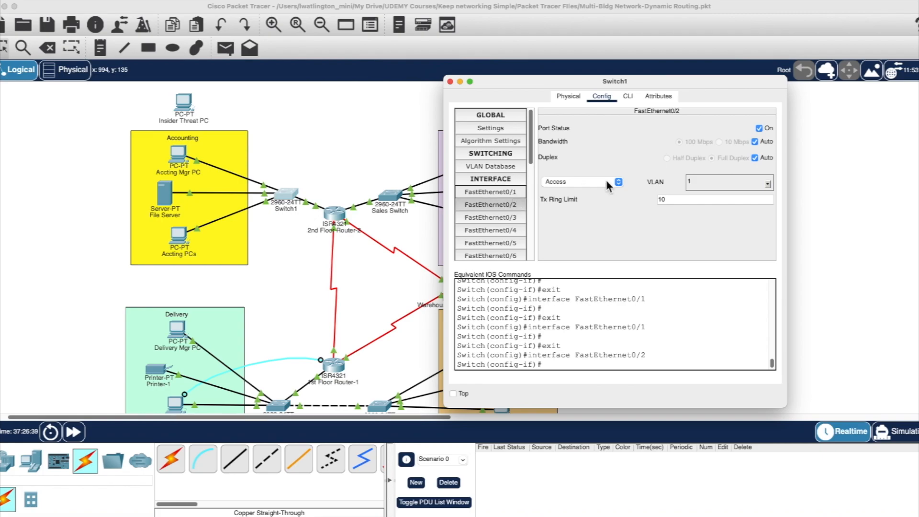
{"action": "left_click", "coordinate": [759, 129]}
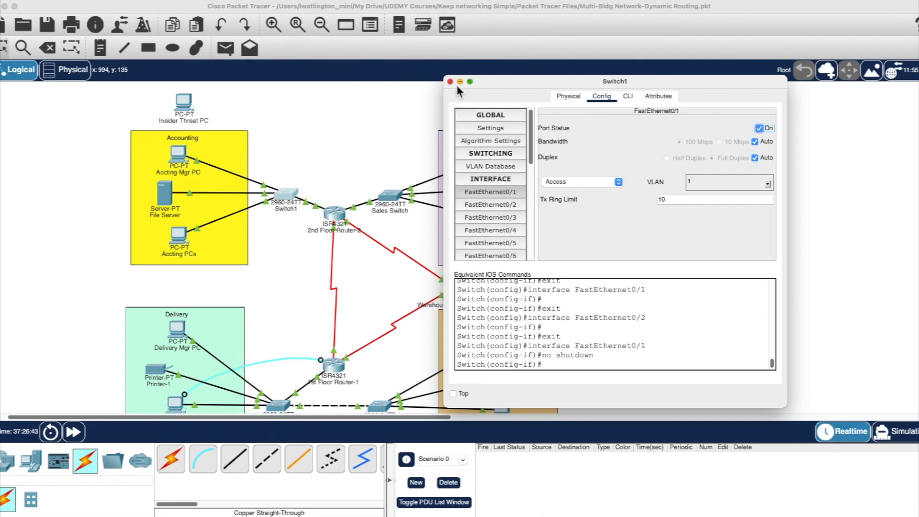
{"action": "left_click", "coordinate": [627, 96]}
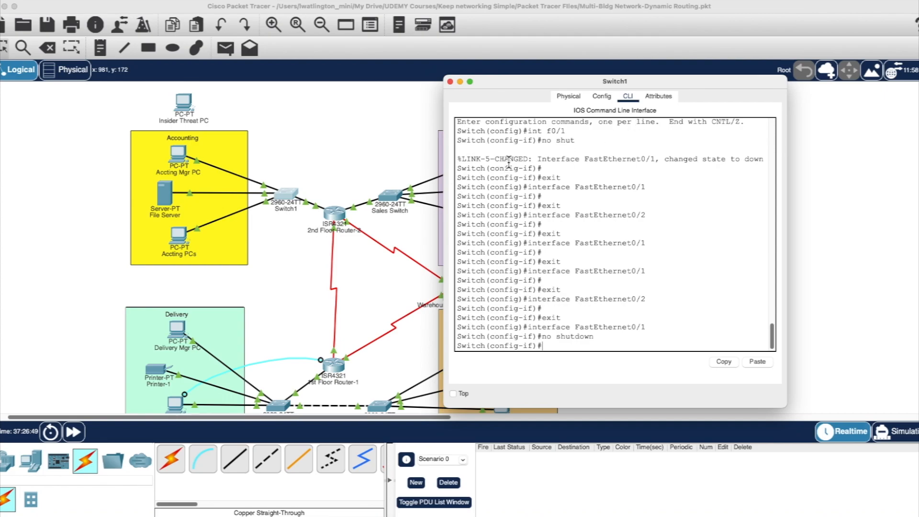
{"action": "left_click", "coordinate": [450, 82]}
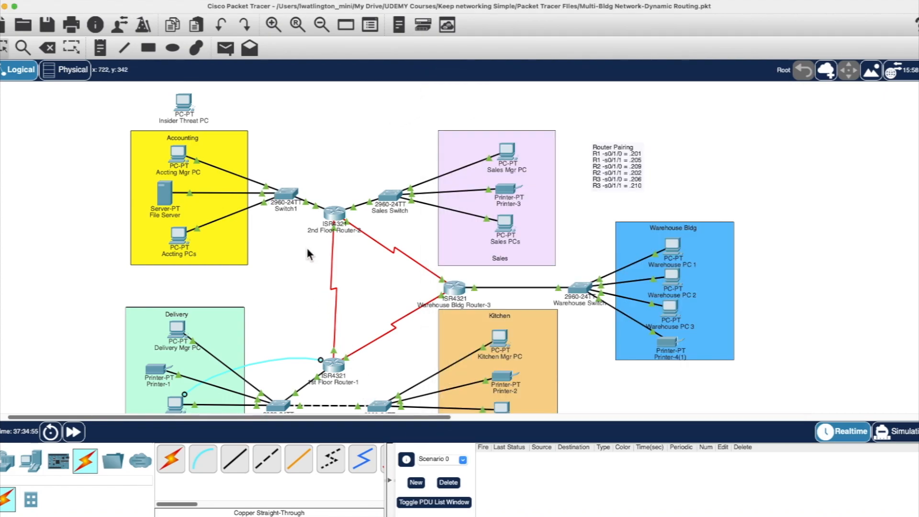
Enter privileged mode on Switch1 and display its secure MAC address table with show port-security address, keeping the Accounting area uncovered
{"action": "mouse_move", "coordinate": [289, 203]}
{"action": "left_click", "coordinate": [280, 193]}
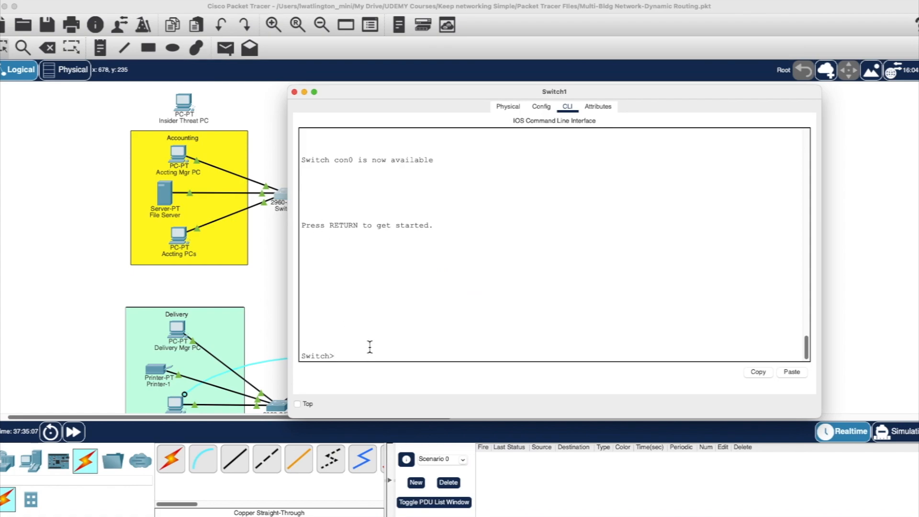
{"action": "type", "text": "en"}
{"action": "key", "text": "Return"}
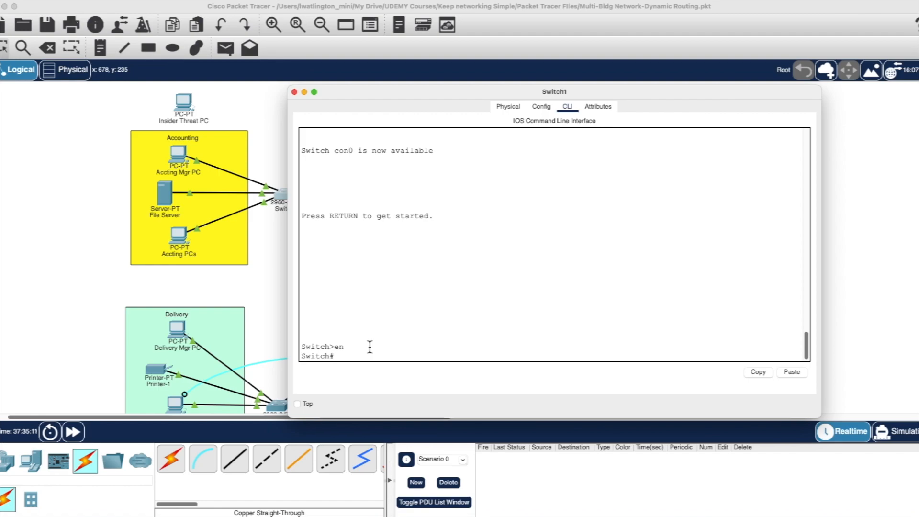
{"action": "type", "text": "show"}
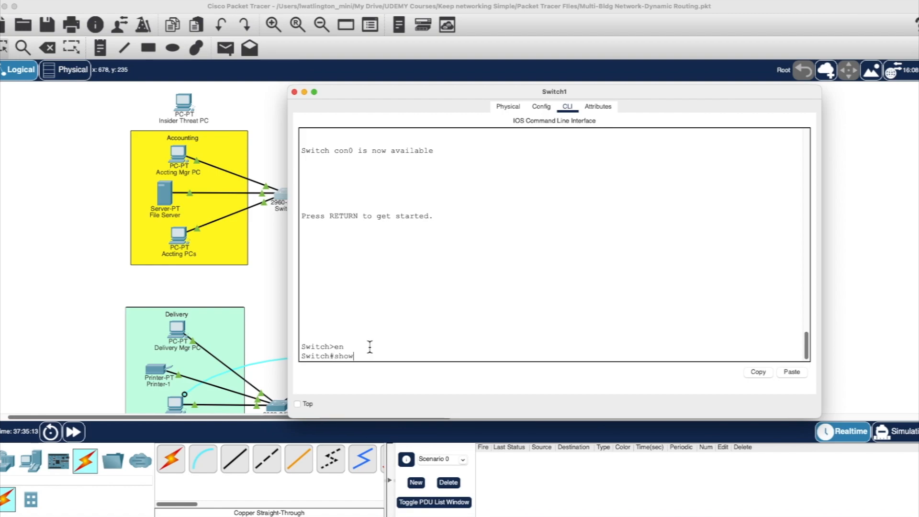
{"action": "type", "text": " port-security address"}
{"action": "key", "text": "Return"}
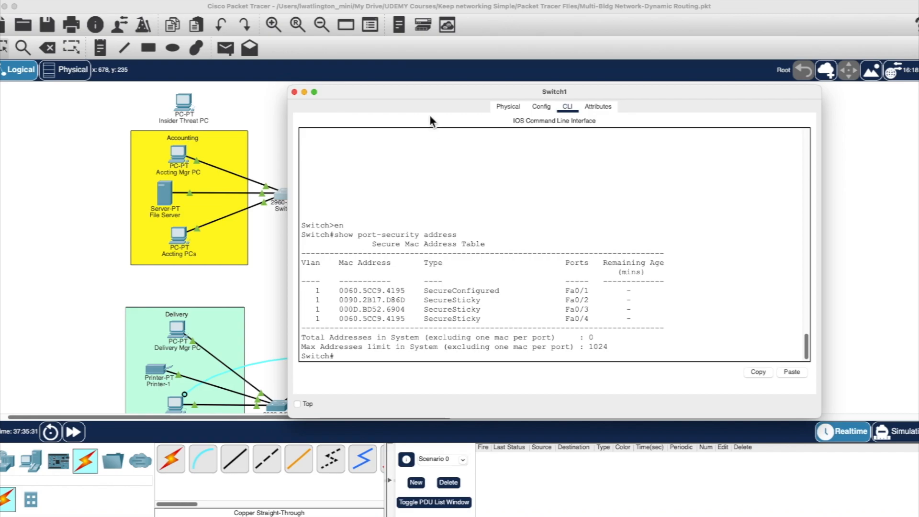
{"action": "left_click_drag", "start_coordinate": [433, 94], "coordinate": [485, 84]}
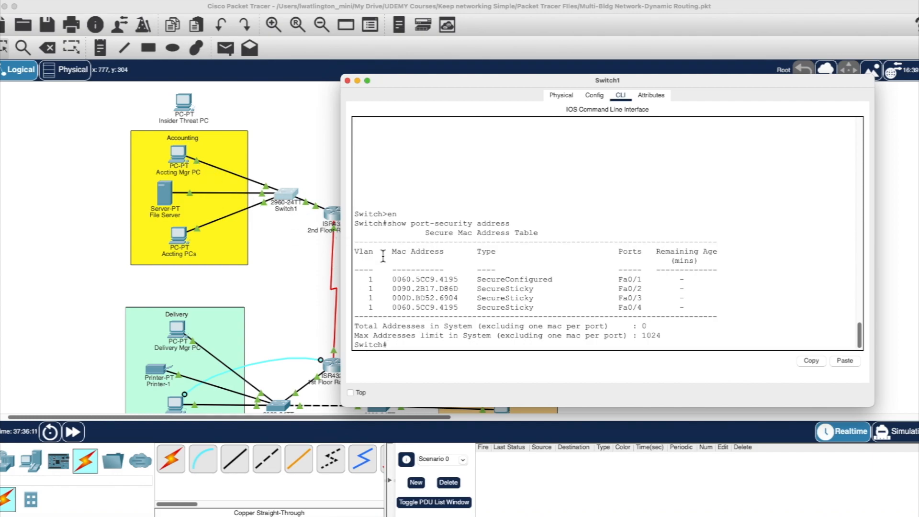
{"action": "left_click_drag", "start_coordinate": [414, 81], "coordinate": [440, 81]}
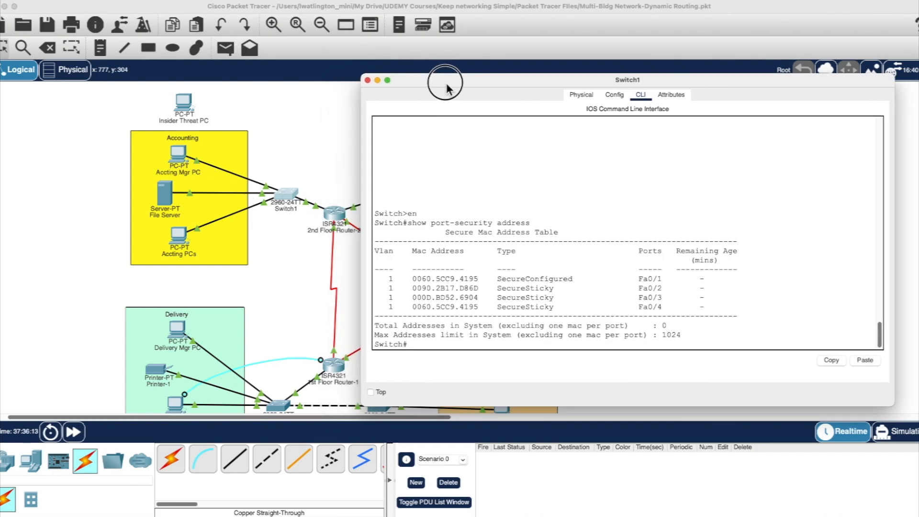
{"action": "left_click", "coordinate": [262, 137]}
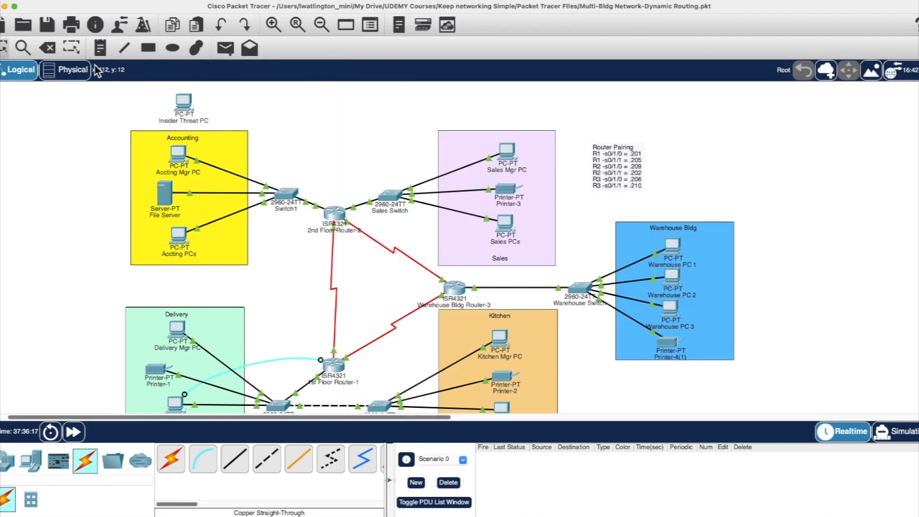
Connect the Insider Threat PC's FastEthernet0 to Switch1's FastEthernet0/5 with a Copper Straight-Through cable and fast-forward the simulation time
{"action": "left_click", "coordinate": [234, 458]}
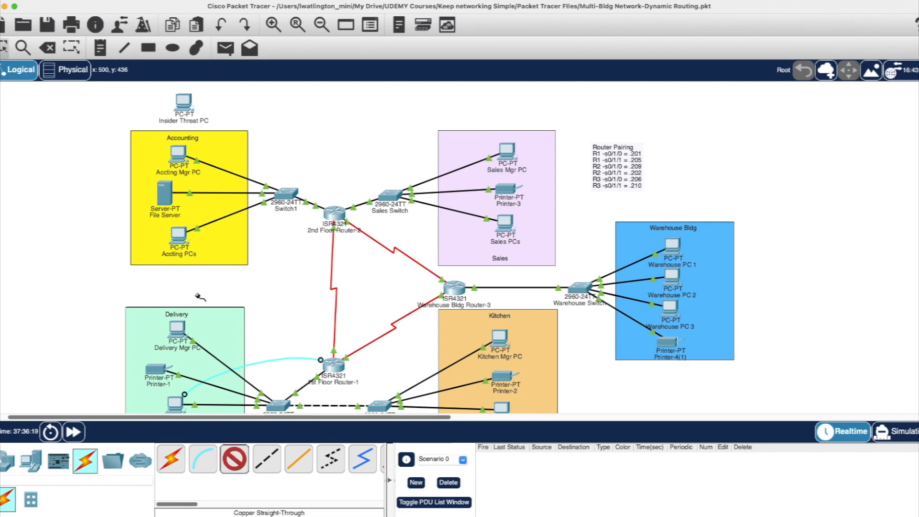
{"action": "left_click", "coordinate": [187, 102]}
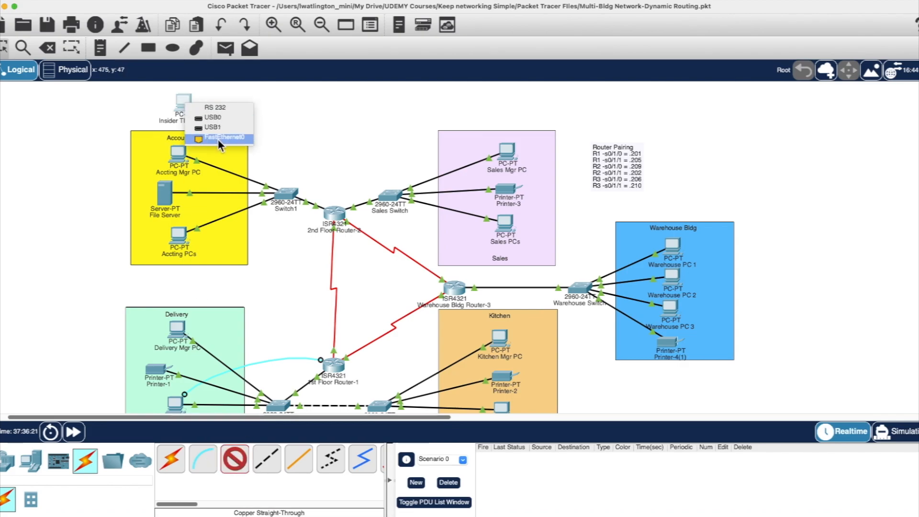
{"action": "left_click", "coordinate": [217, 141]}
{"action": "left_click", "coordinate": [286, 193]}
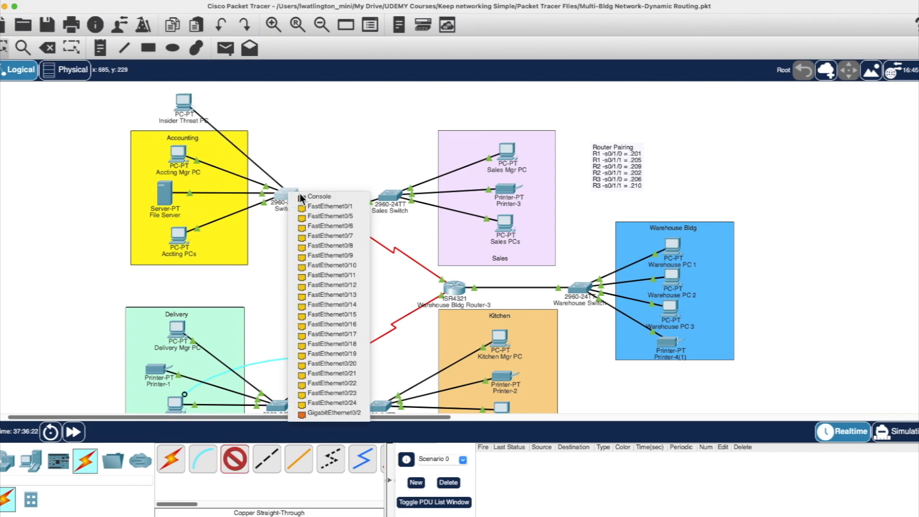
{"action": "left_click", "coordinate": [331, 217]}
{"action": "left_click", "coordinate": [77, 434]}
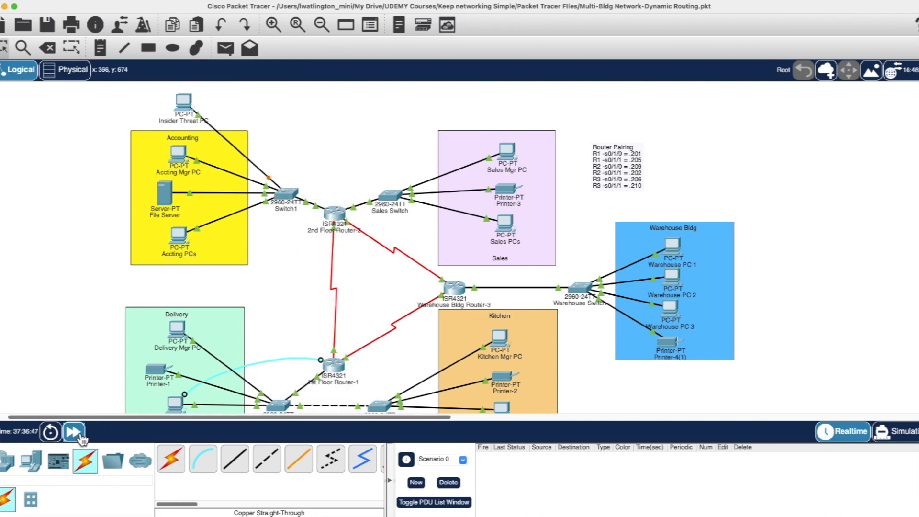
{"action": "left_click", "coordinate": [82, 438]}
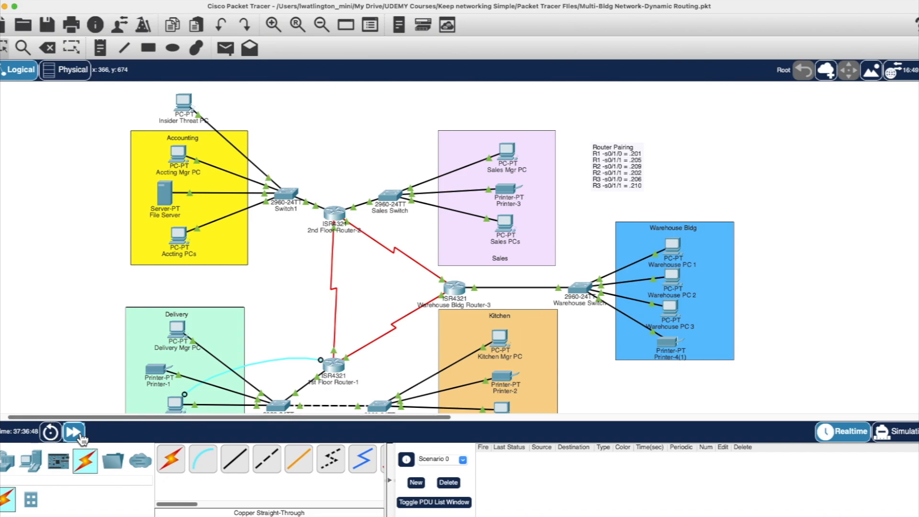
Fast-forward the simulation further and rerun show port-security address on Switch1 to display its secure MAC address table
{"action": "left_click", "coordinate": [77, 433]}
{"action": "left_click", "coordinate": [77, 435]}
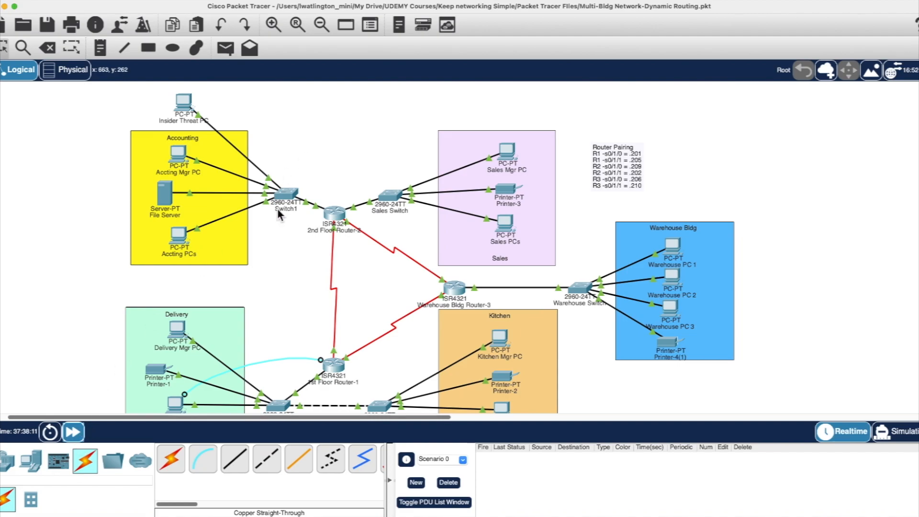
{"action": "scroll", "coordinate": [286, 197], "scroll_direction": "right", "scroll_amount": 1}
{"action": "scroll", "coordinate": [287, 195], "scroll_direction": "left", "scroll_amount": 1}
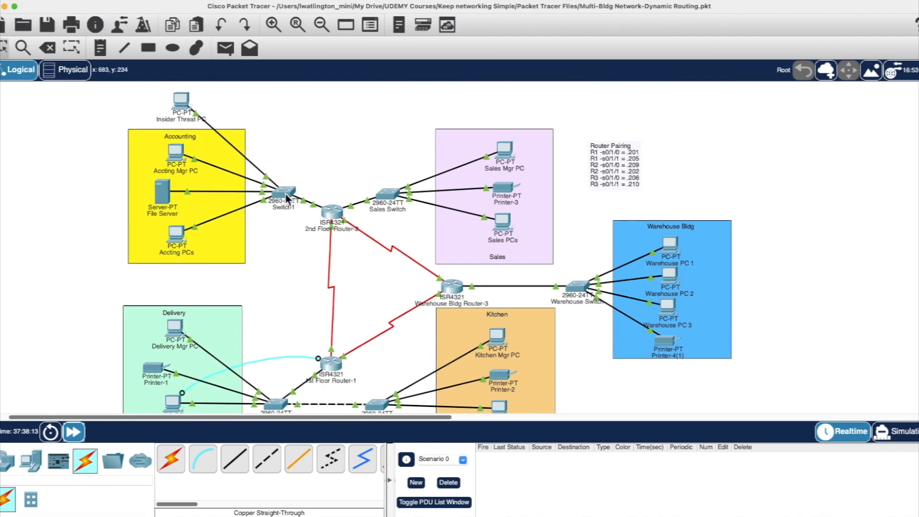
{"action": "left_click", "coordinate": [286, 196]}
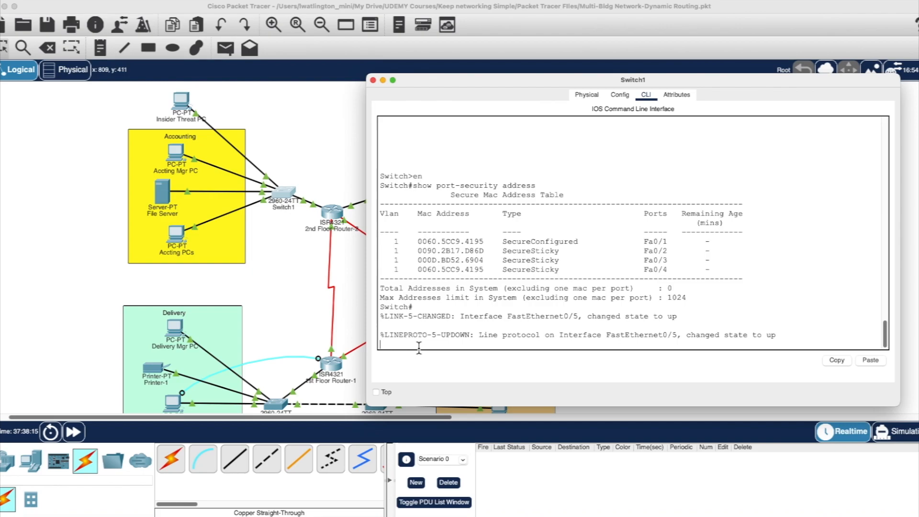
{"action": "key", "text": "Return"}
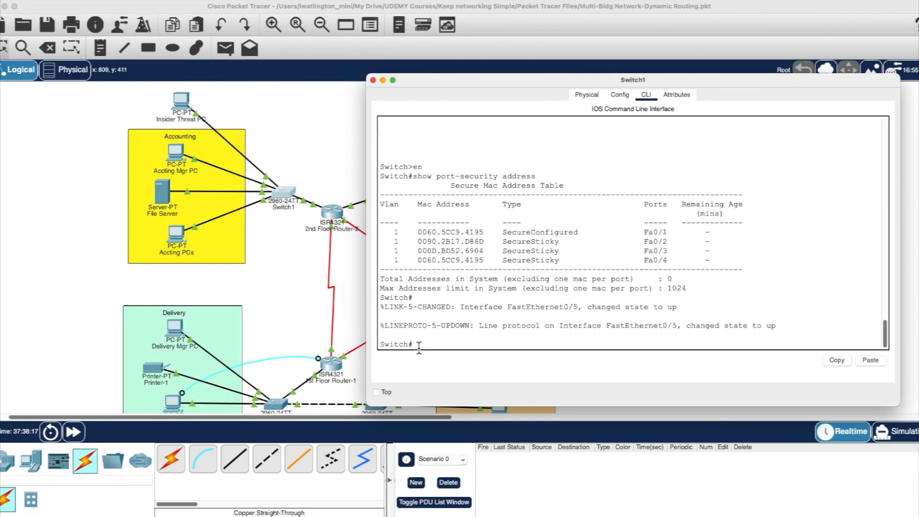
{"action": "key", "text": "Up"}
{"action": "key", "text": "Return"}
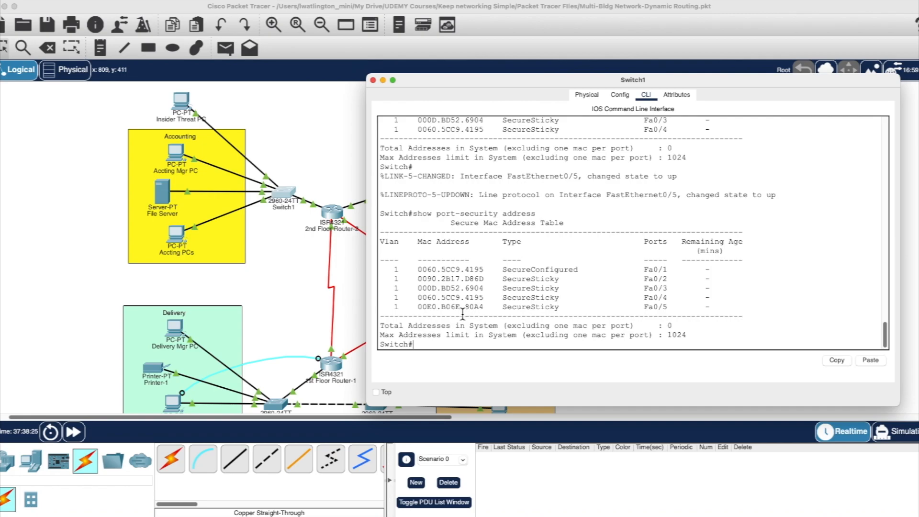
Check the Insider Threat PC's MAC address on the topology against the Fa0/5 entry in Switch1's secure address table, highlighting that entry's address
{"action": "left_click", "coordinate": [295, 140]}
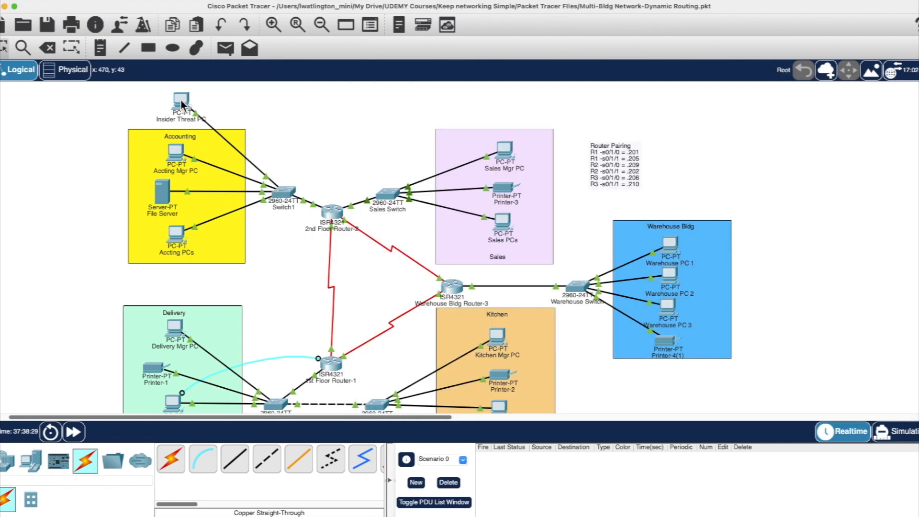
{"action": "mouse_move", "coordinate": [181, 101]}
{"action": "left_click", "coordinate": [285, 192]}
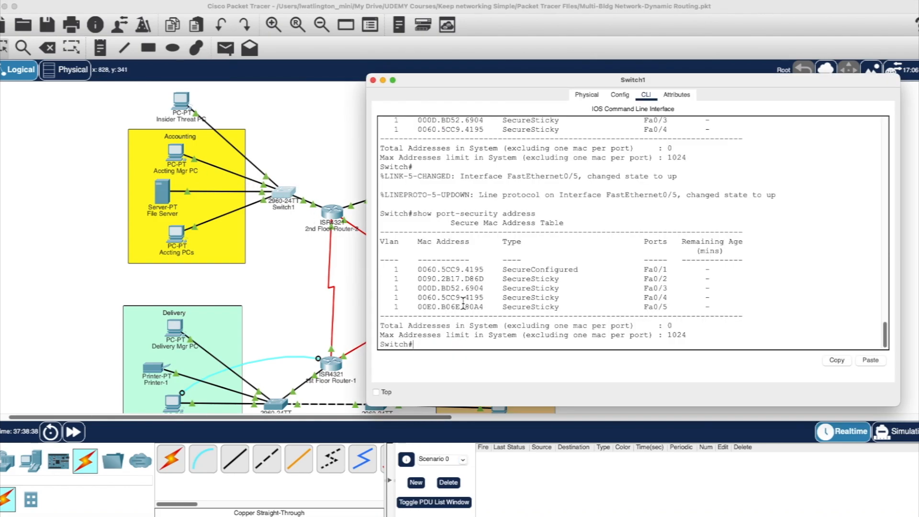
{"action": "left_click_drag", "start_coordinate": [415, 309], "coordinate": [487, 309]}
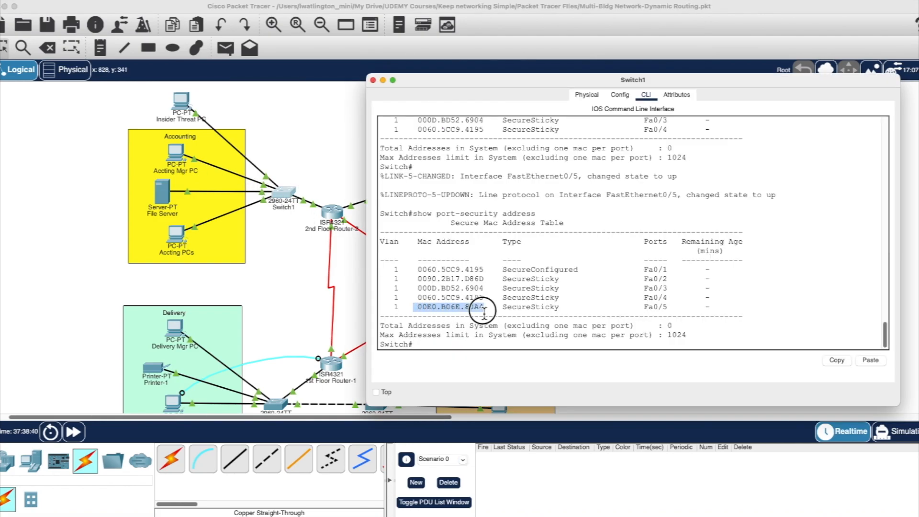